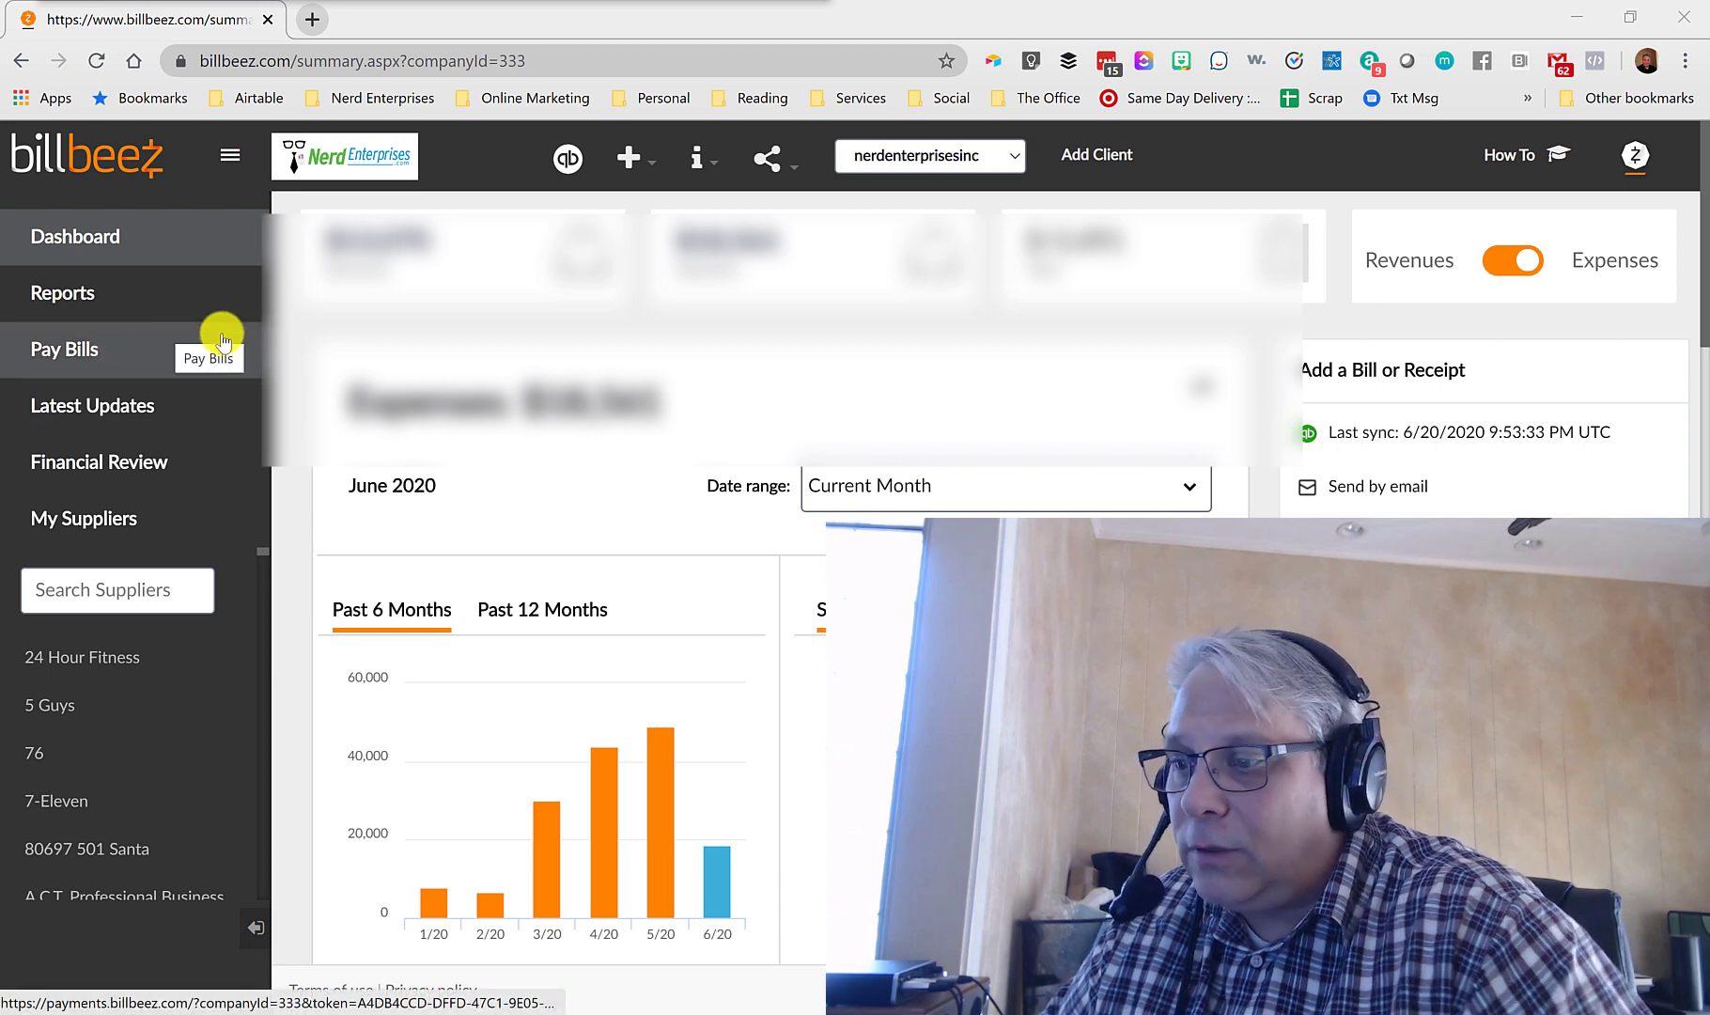
Select Nerd Enterprises' $80.00 (Jun 22) and $500.00 (Jun 25) bills and request their approval
{"action": "left_click", "coordinate": [57, 350]}
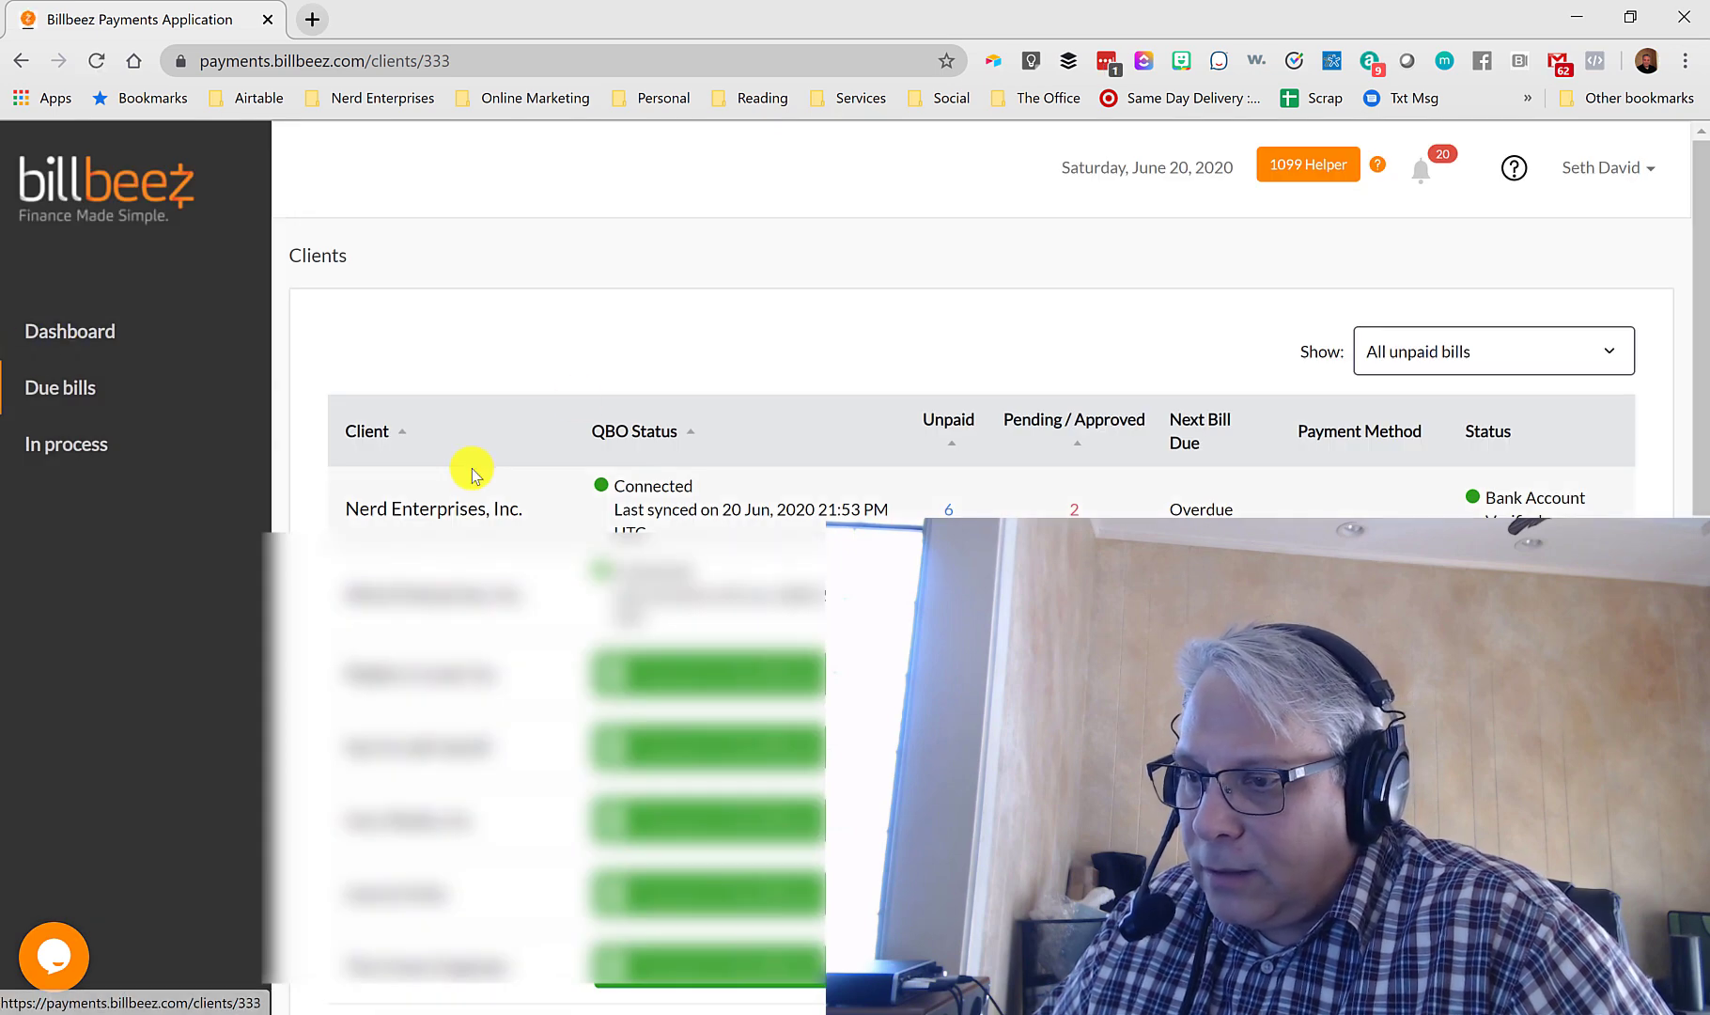
{"action": "left_click", "coordinate": [439, 508]}
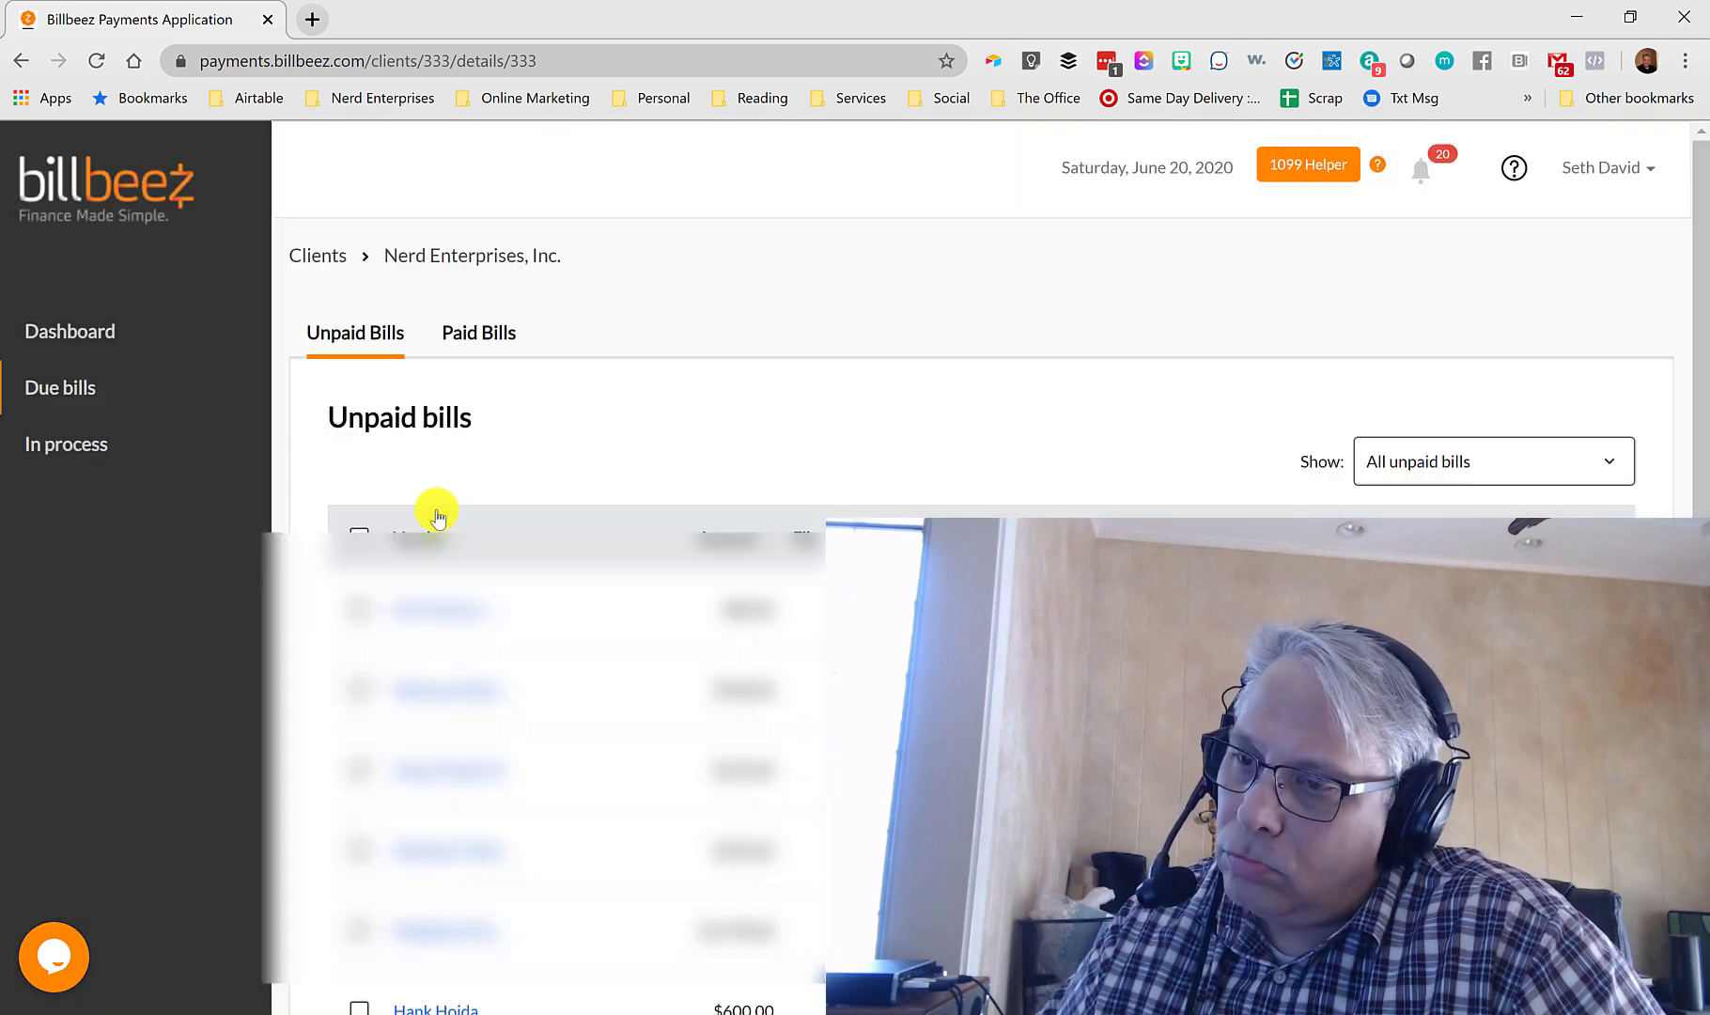
{"action": "scroll", "coordinate": [599, 524], "scroll_direction": "down", "scroll_amount": 1}
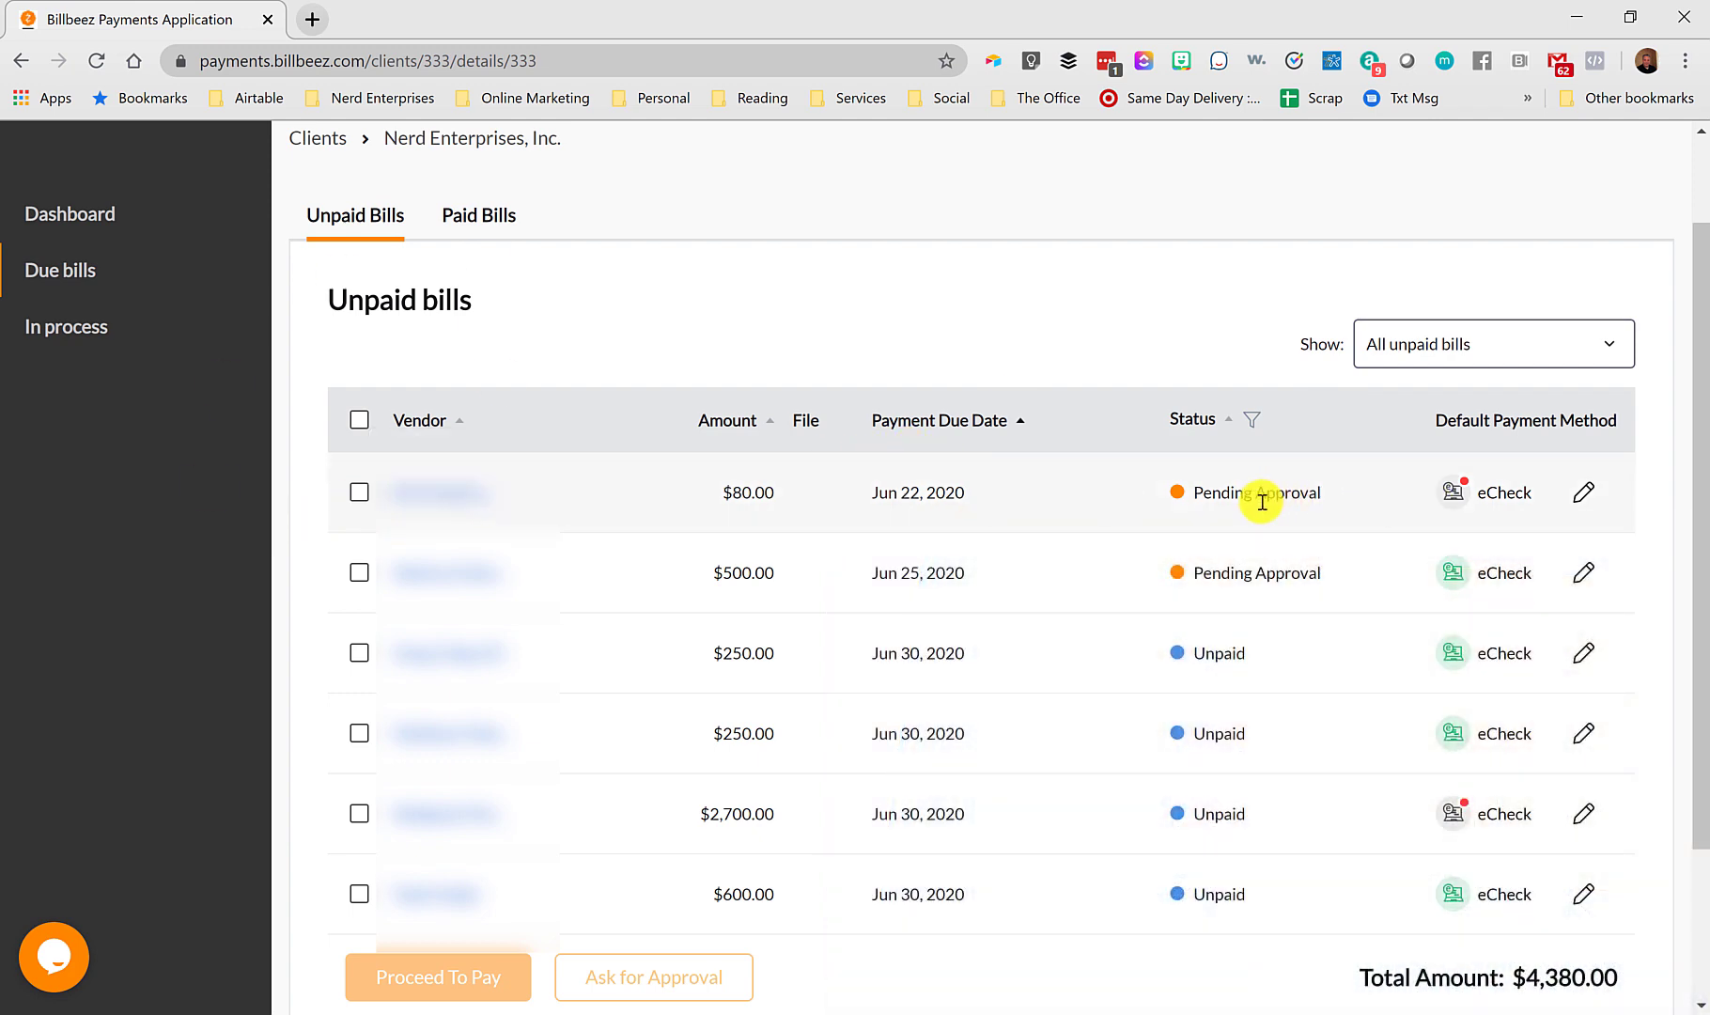
{"action": "left_click", "coordinate": [358, 493]}
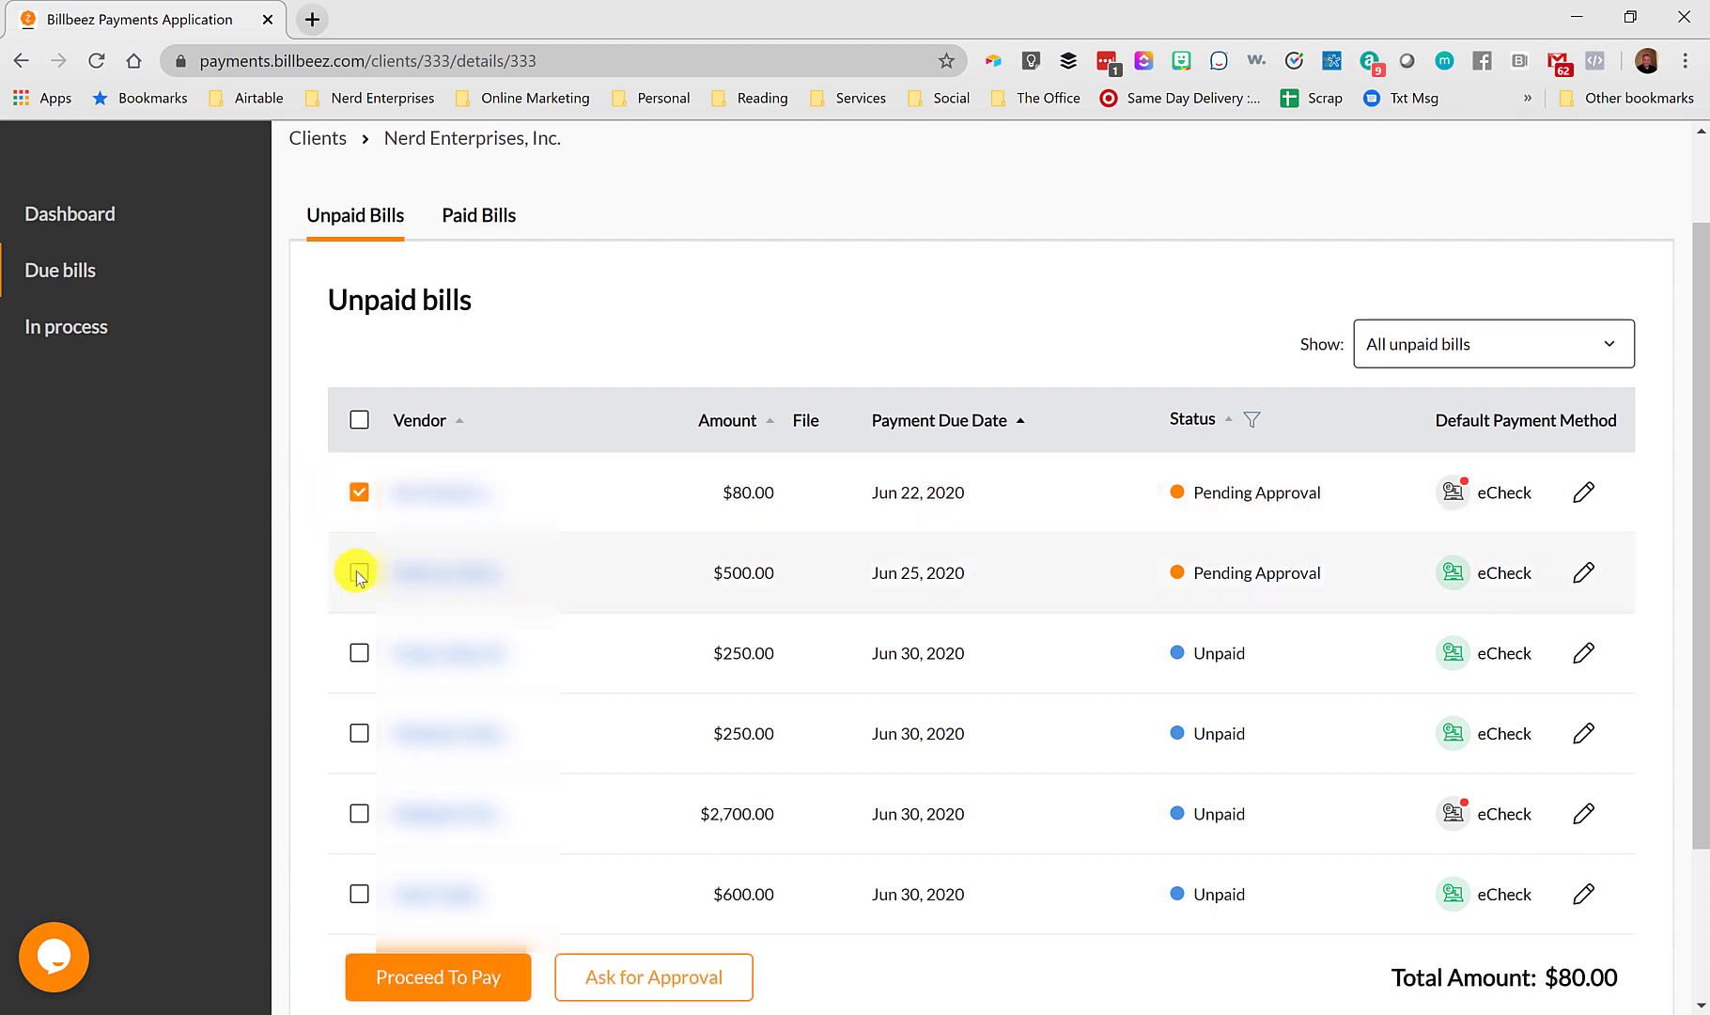
{"action": "left_click", "coordinate": [359, 573]}
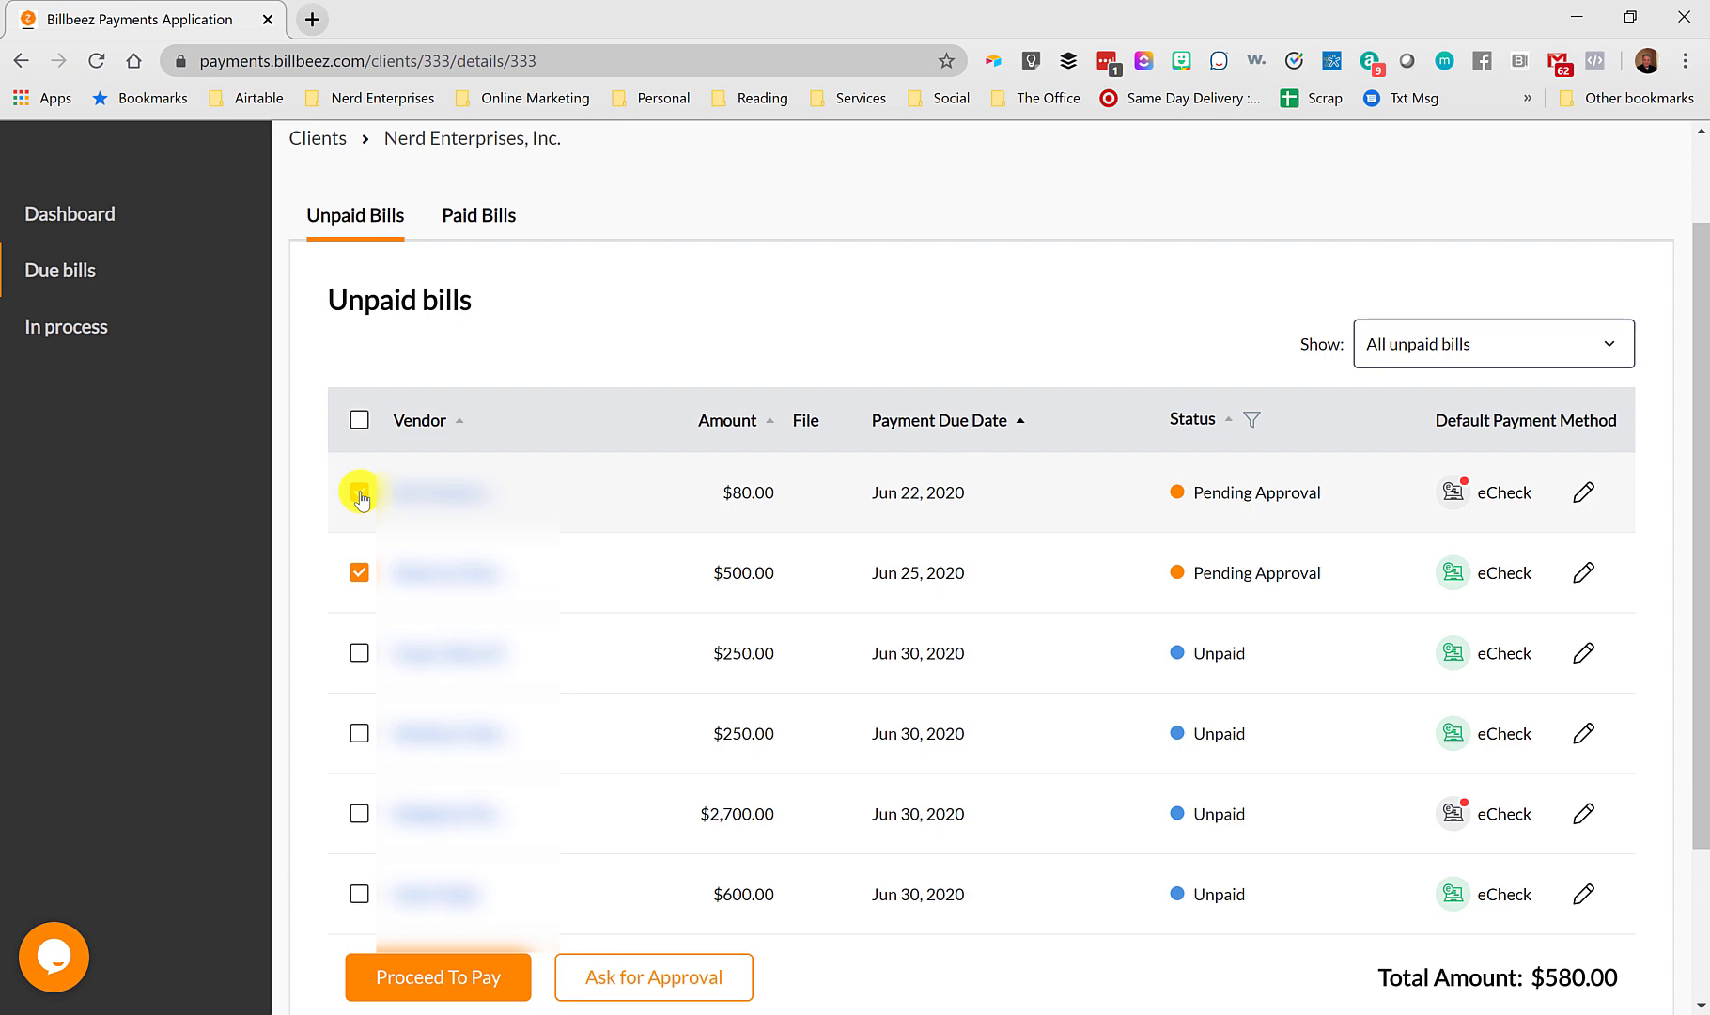
{"action": "left_click", "coordinate": [629, 977]}
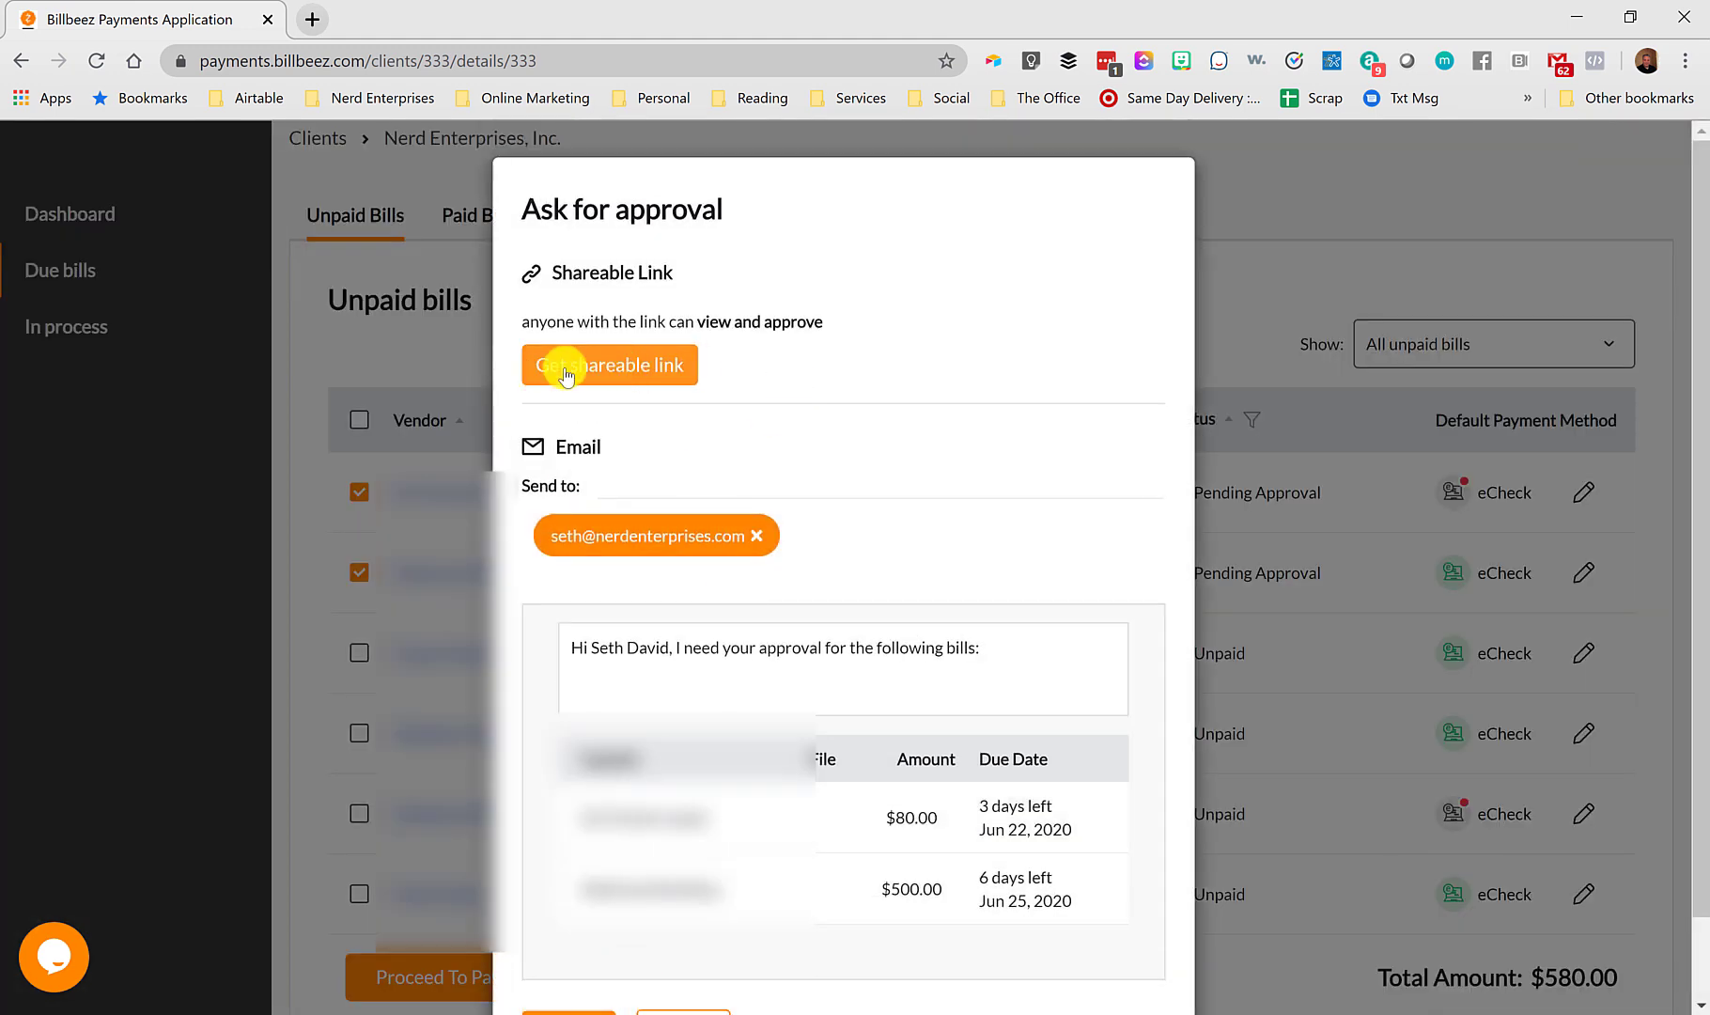
Copy the shareable approval link for both bills and open a window under another Chrome profile
{"action": "left_click", "coordinate": [565, 374]}
{"action": "left_click", "coordinate": [1092, 378]}
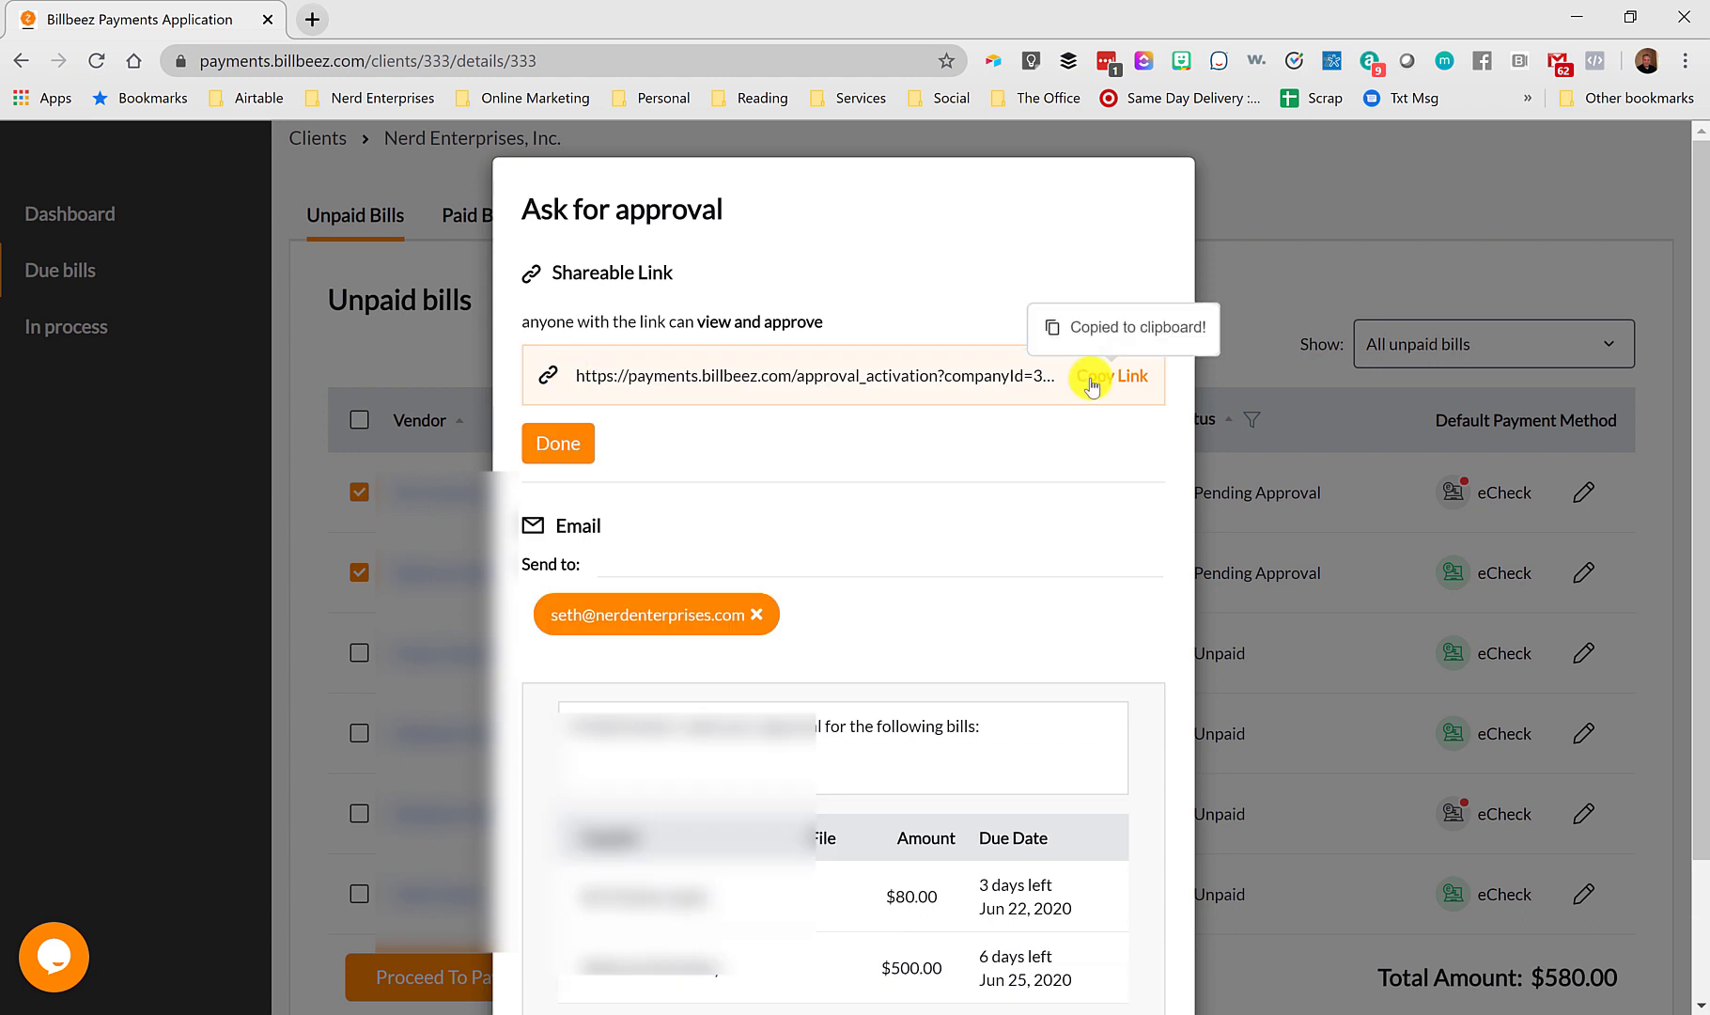
{"action": "left_click", "coordinate": [1646, 62]}
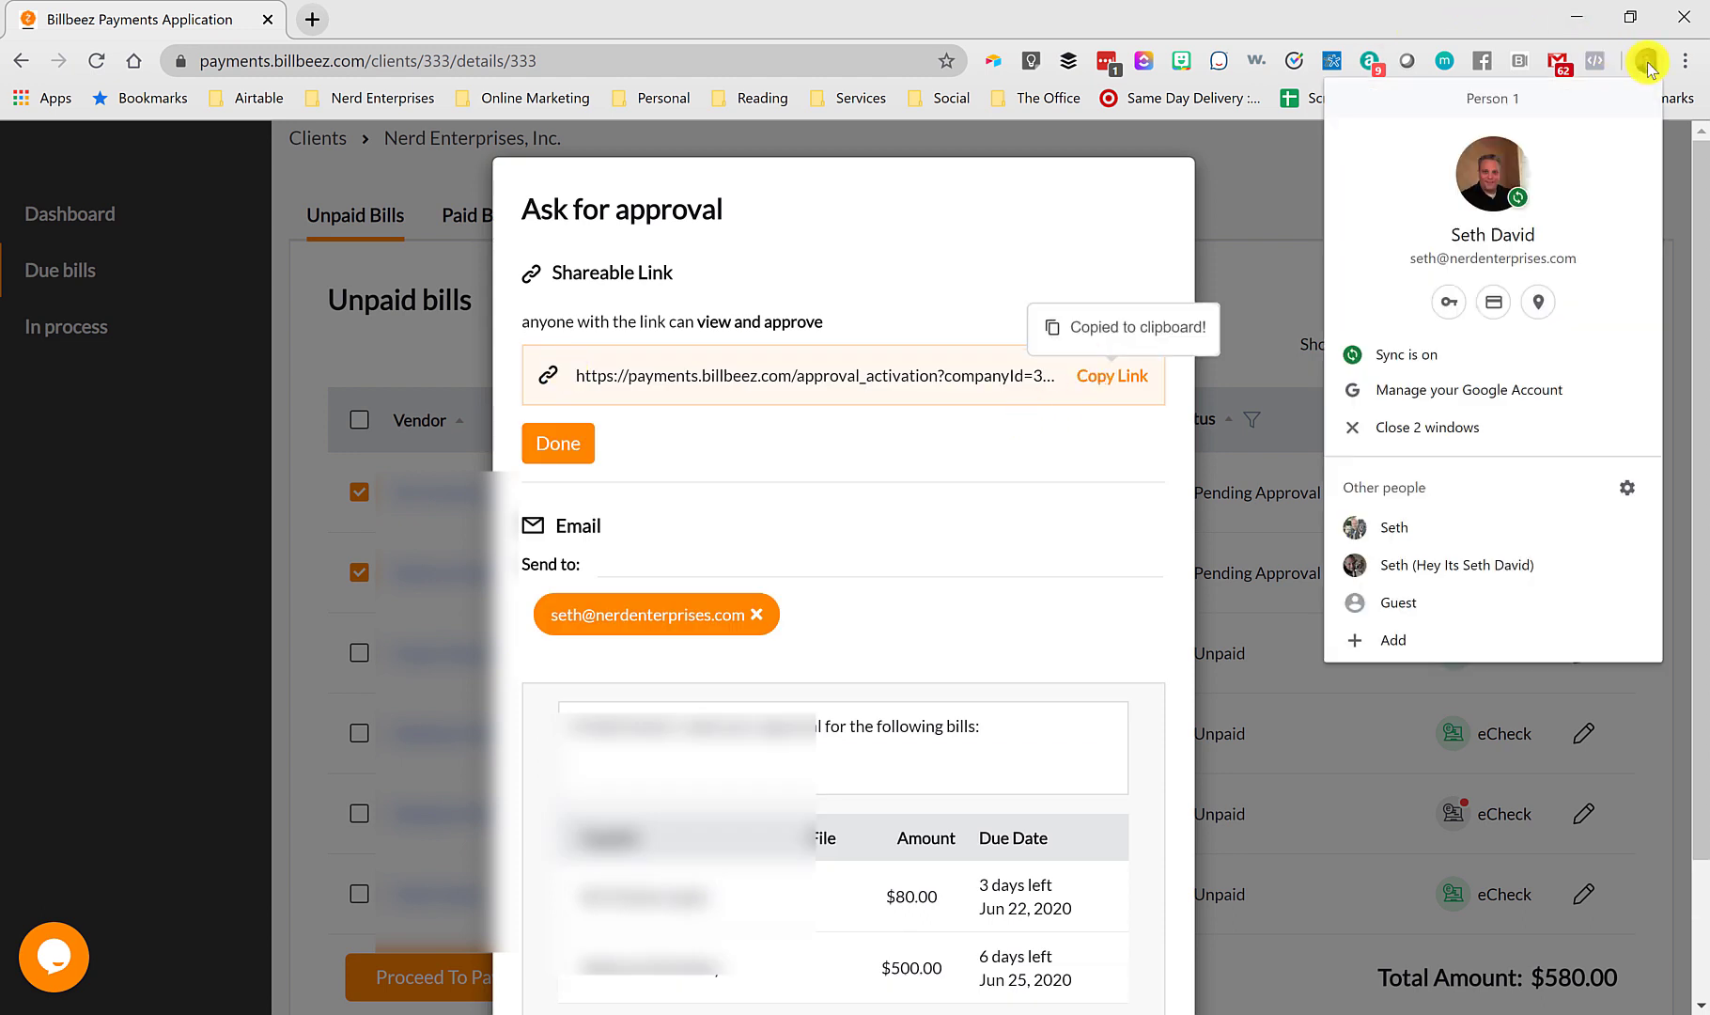
{"action": "left_click", "coordinate": [1394, 528]}
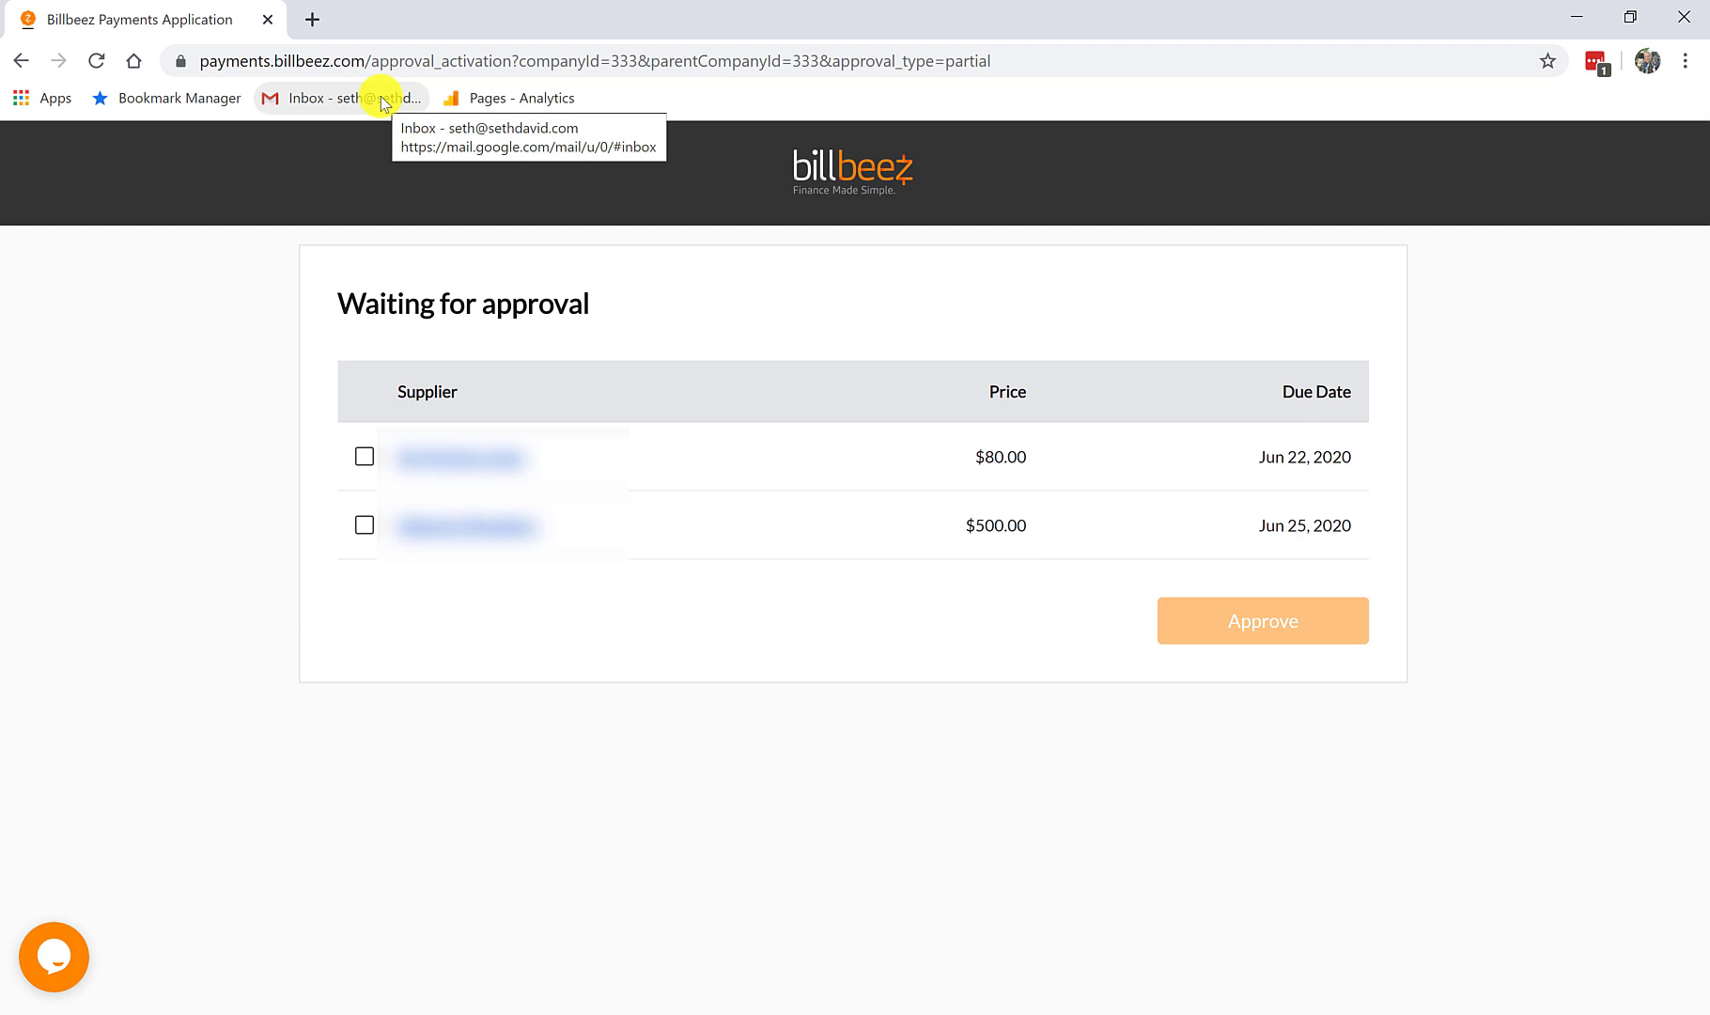
Approve the $80.00 and $500.00 bills from the shared approval link page
{"action": "left_click", "coordinate": [364, 455]}
{"action": "left_click", "coordinate": [365, 525]}
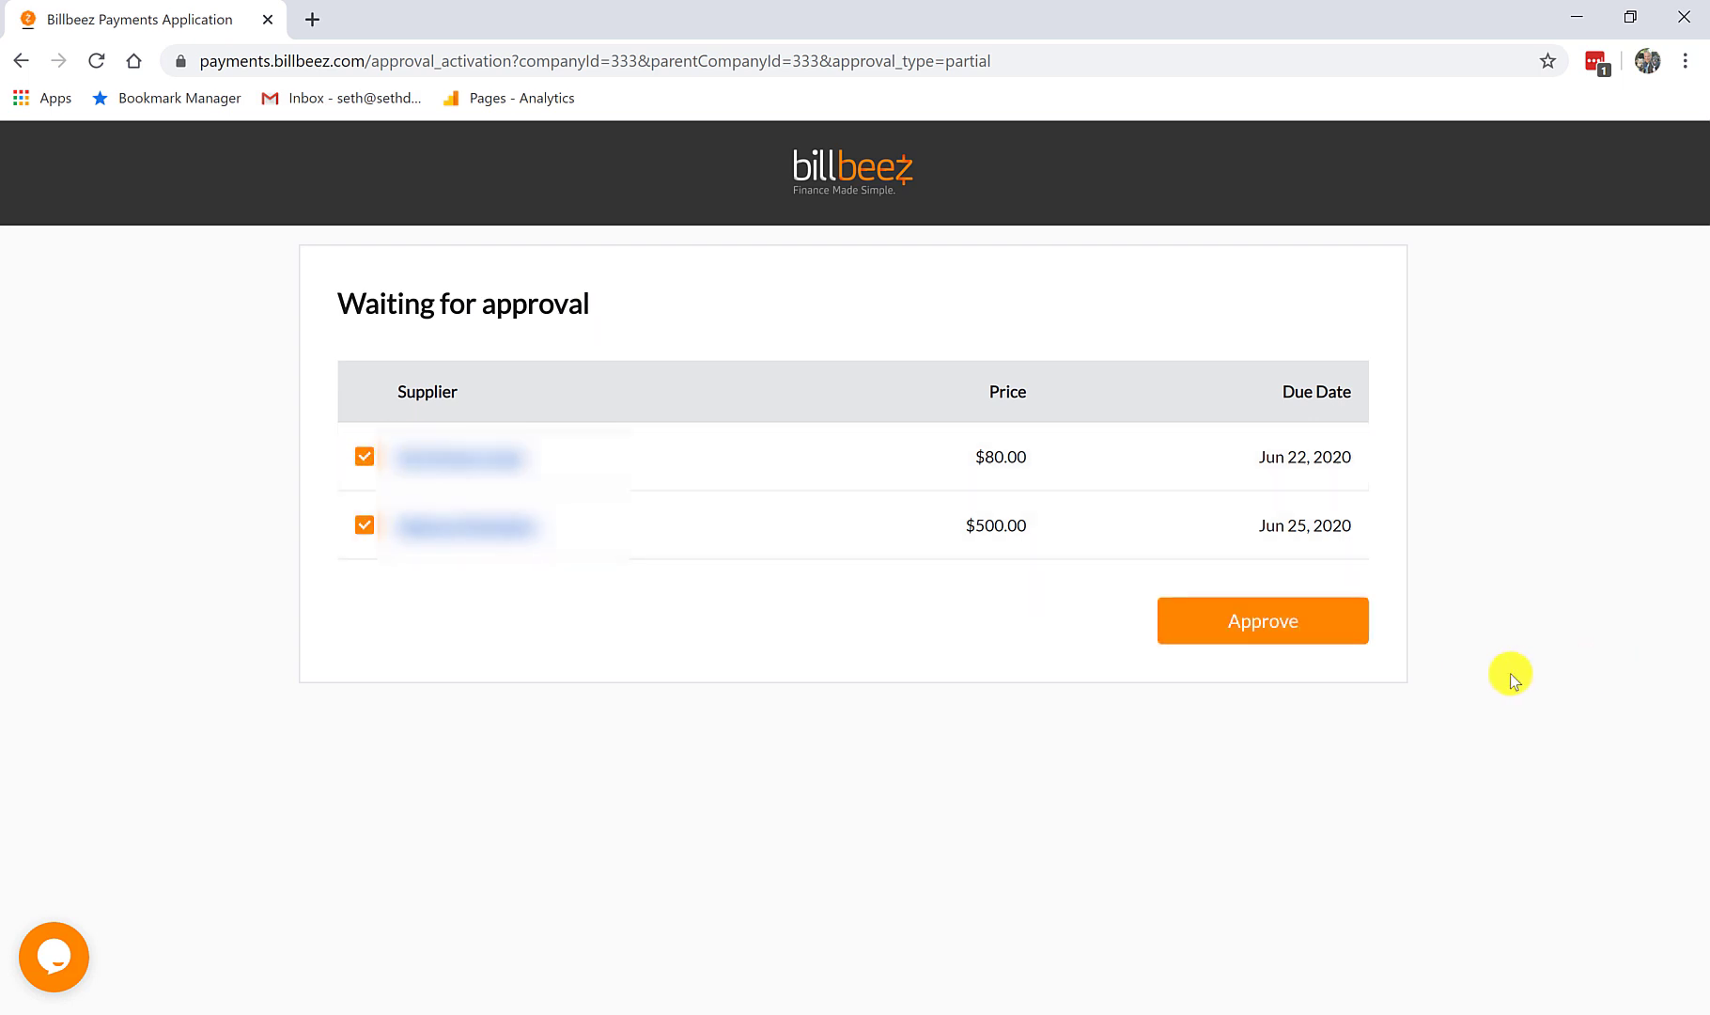
{"action": "left_click", "coordinate": [1208, 617]}
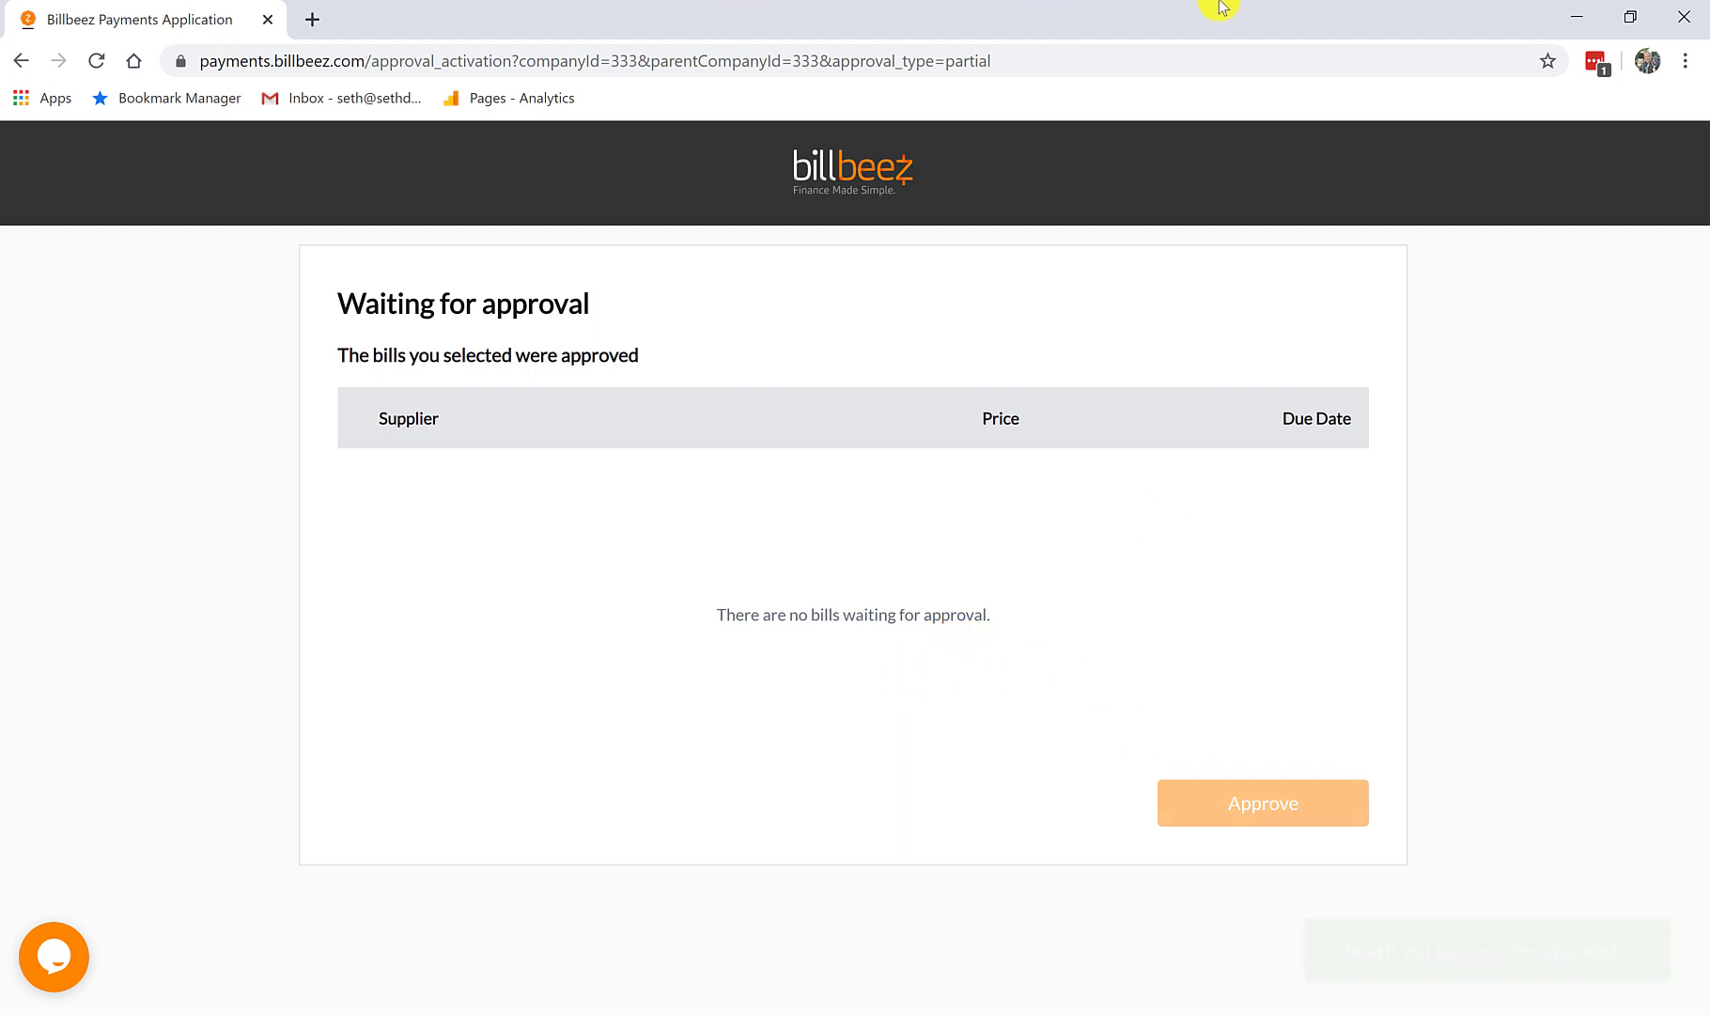
Close the approver window, then select the approved $80.00 and $500.00 bills and proceed to pay $580.00
{"action": "left_click", "coordinate": [1692, 19]}
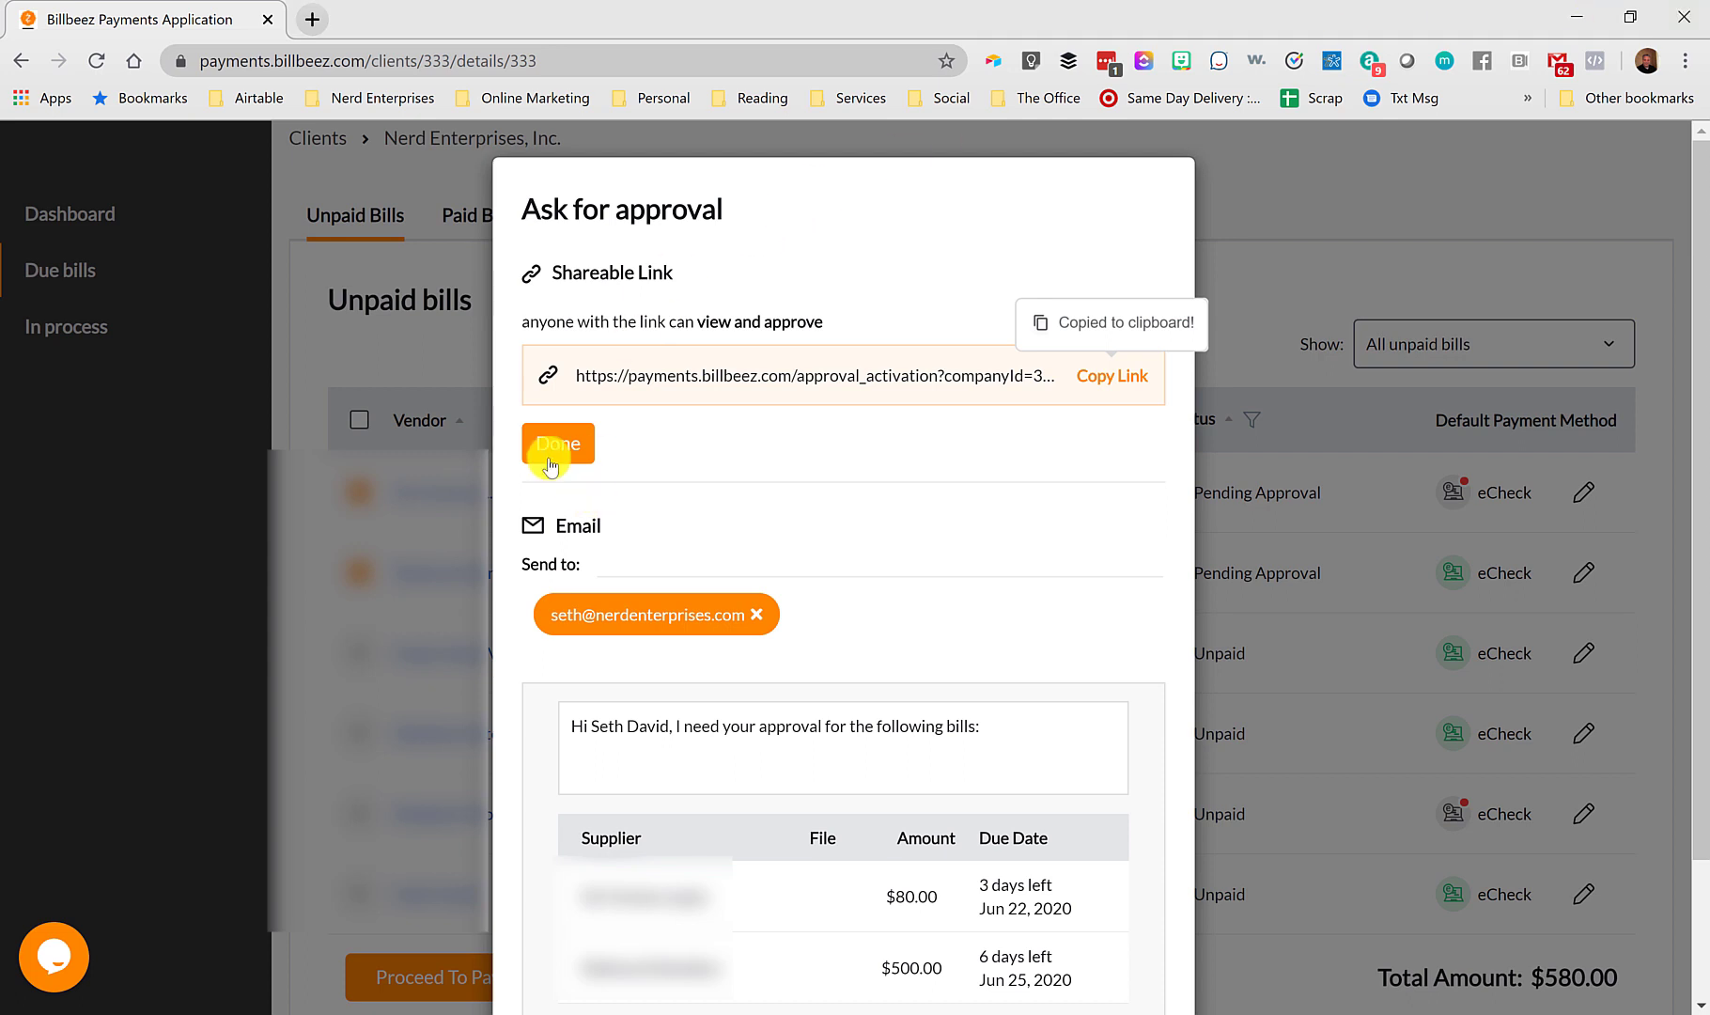
{"action": "left_click", "coordinate": [557, 446]}
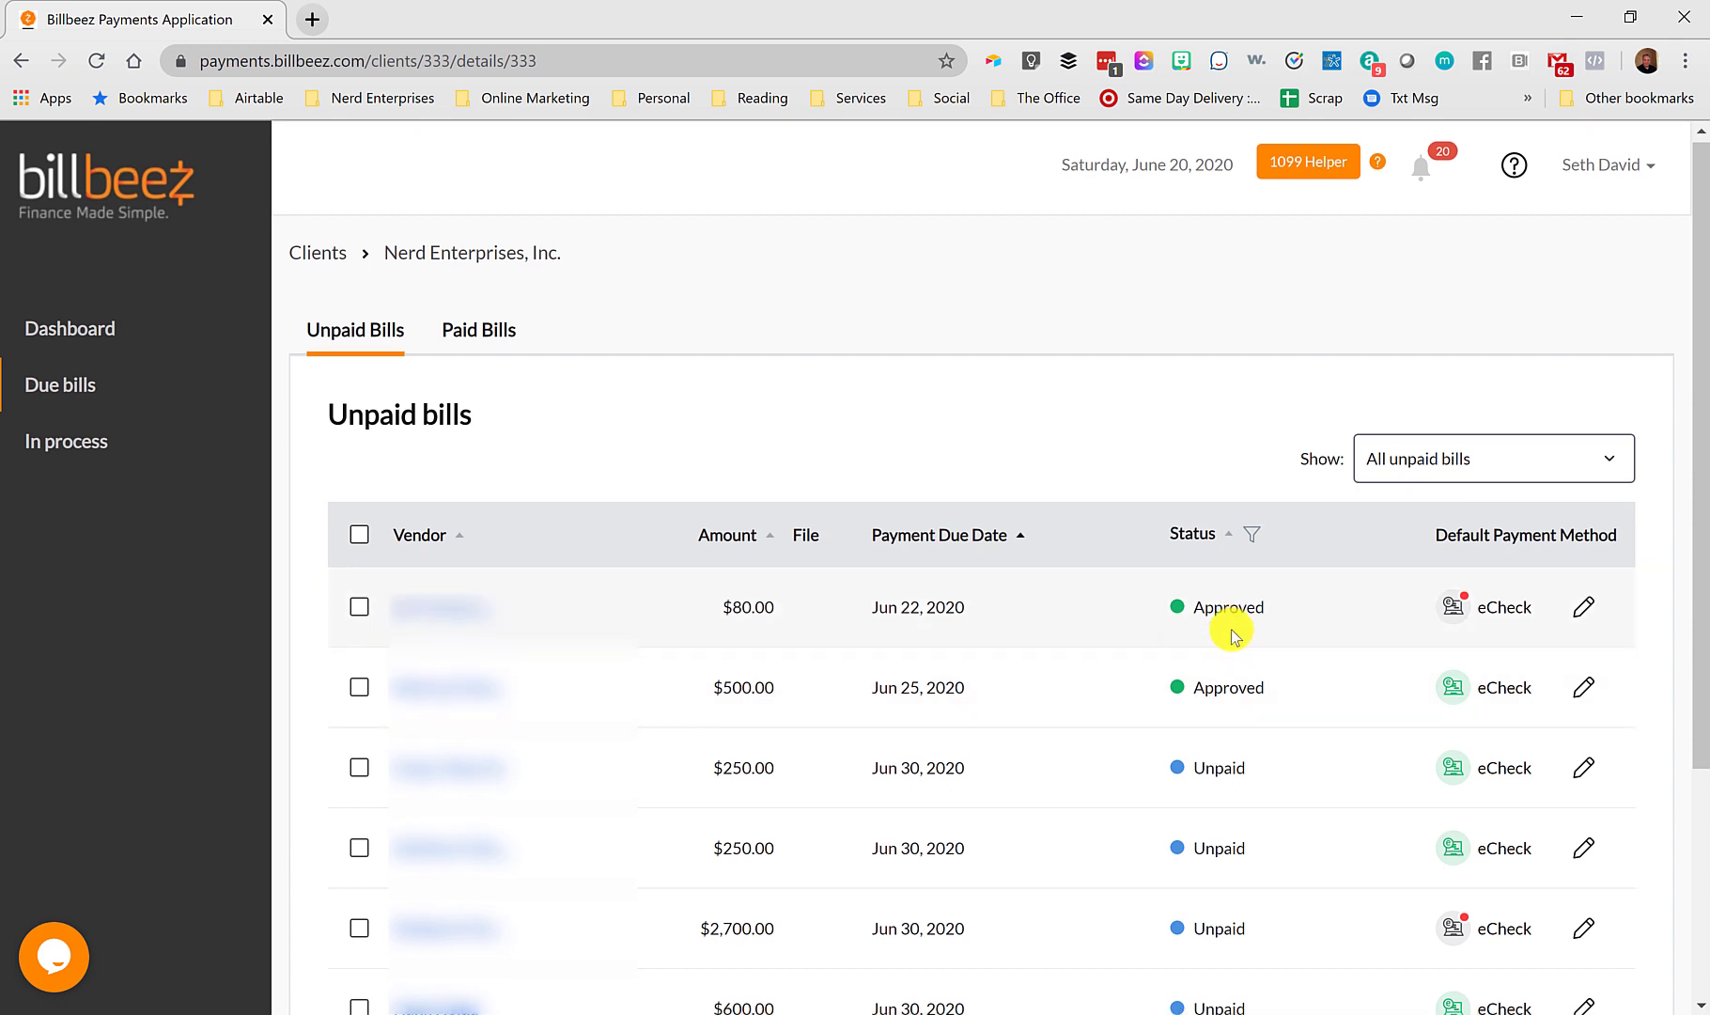
{"action": "scroll", "coordinate": [1226, 611], "scroll_direction": "down", "scroll_amount": 1}
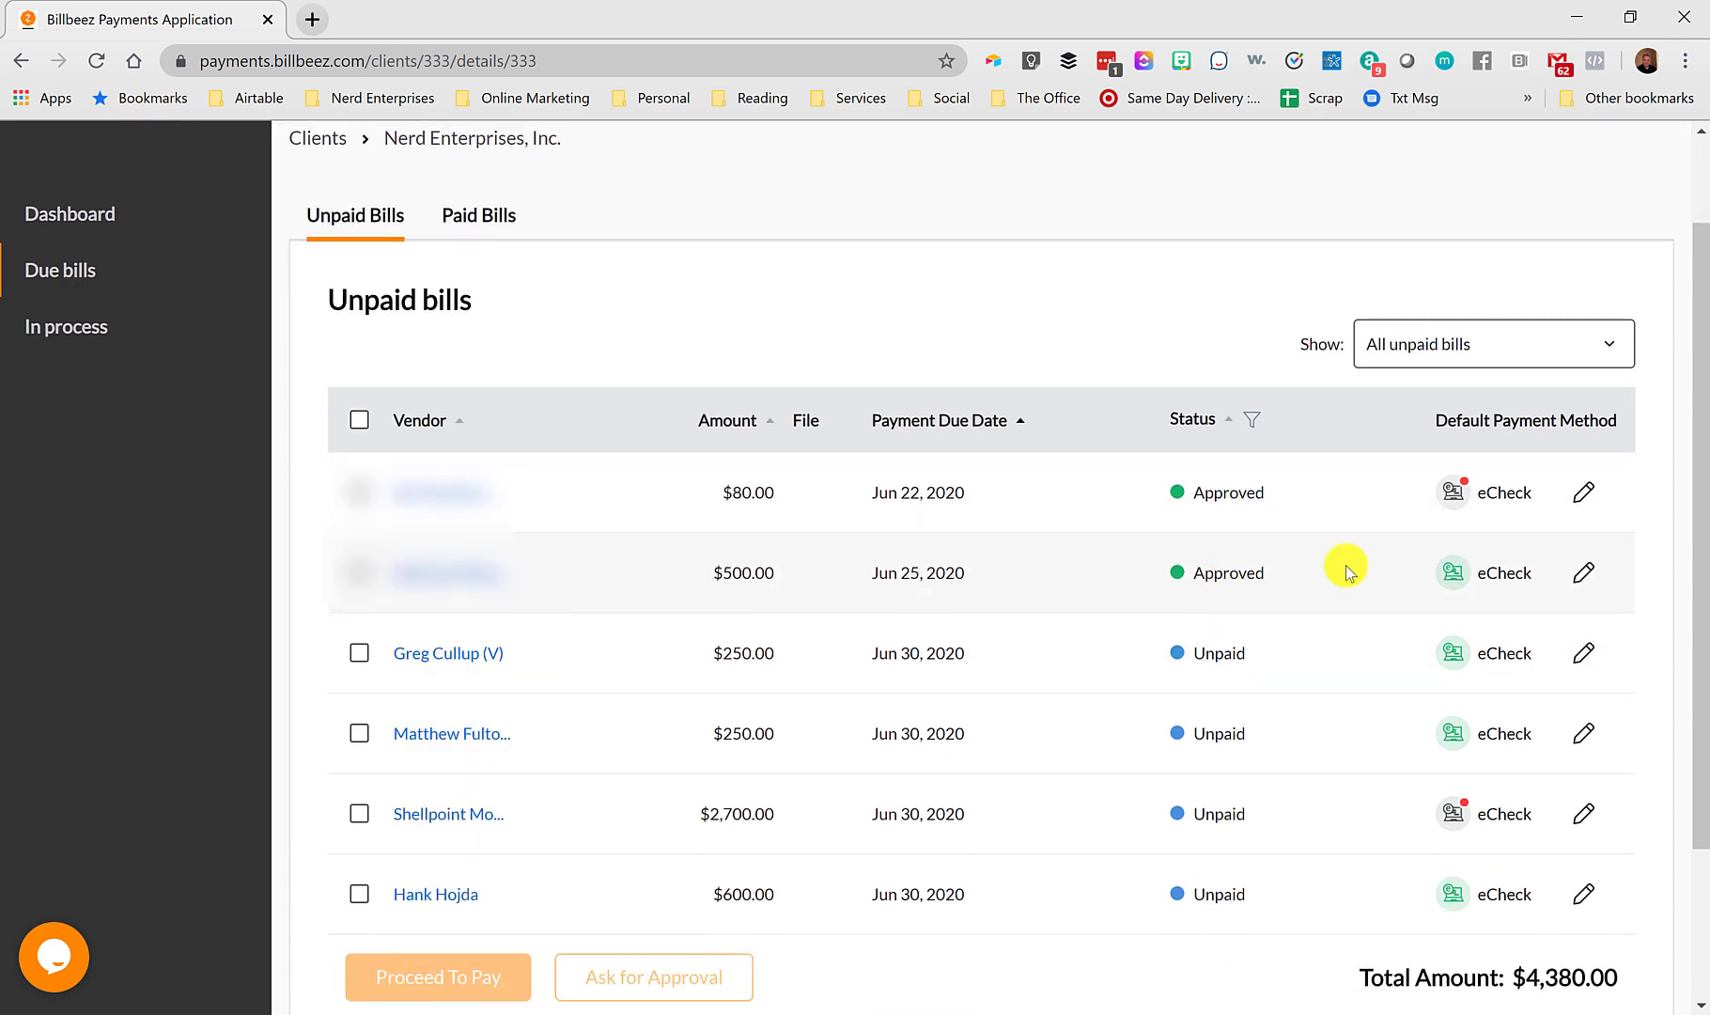
{"action": "left_click", "coordinate": [356, 493]}
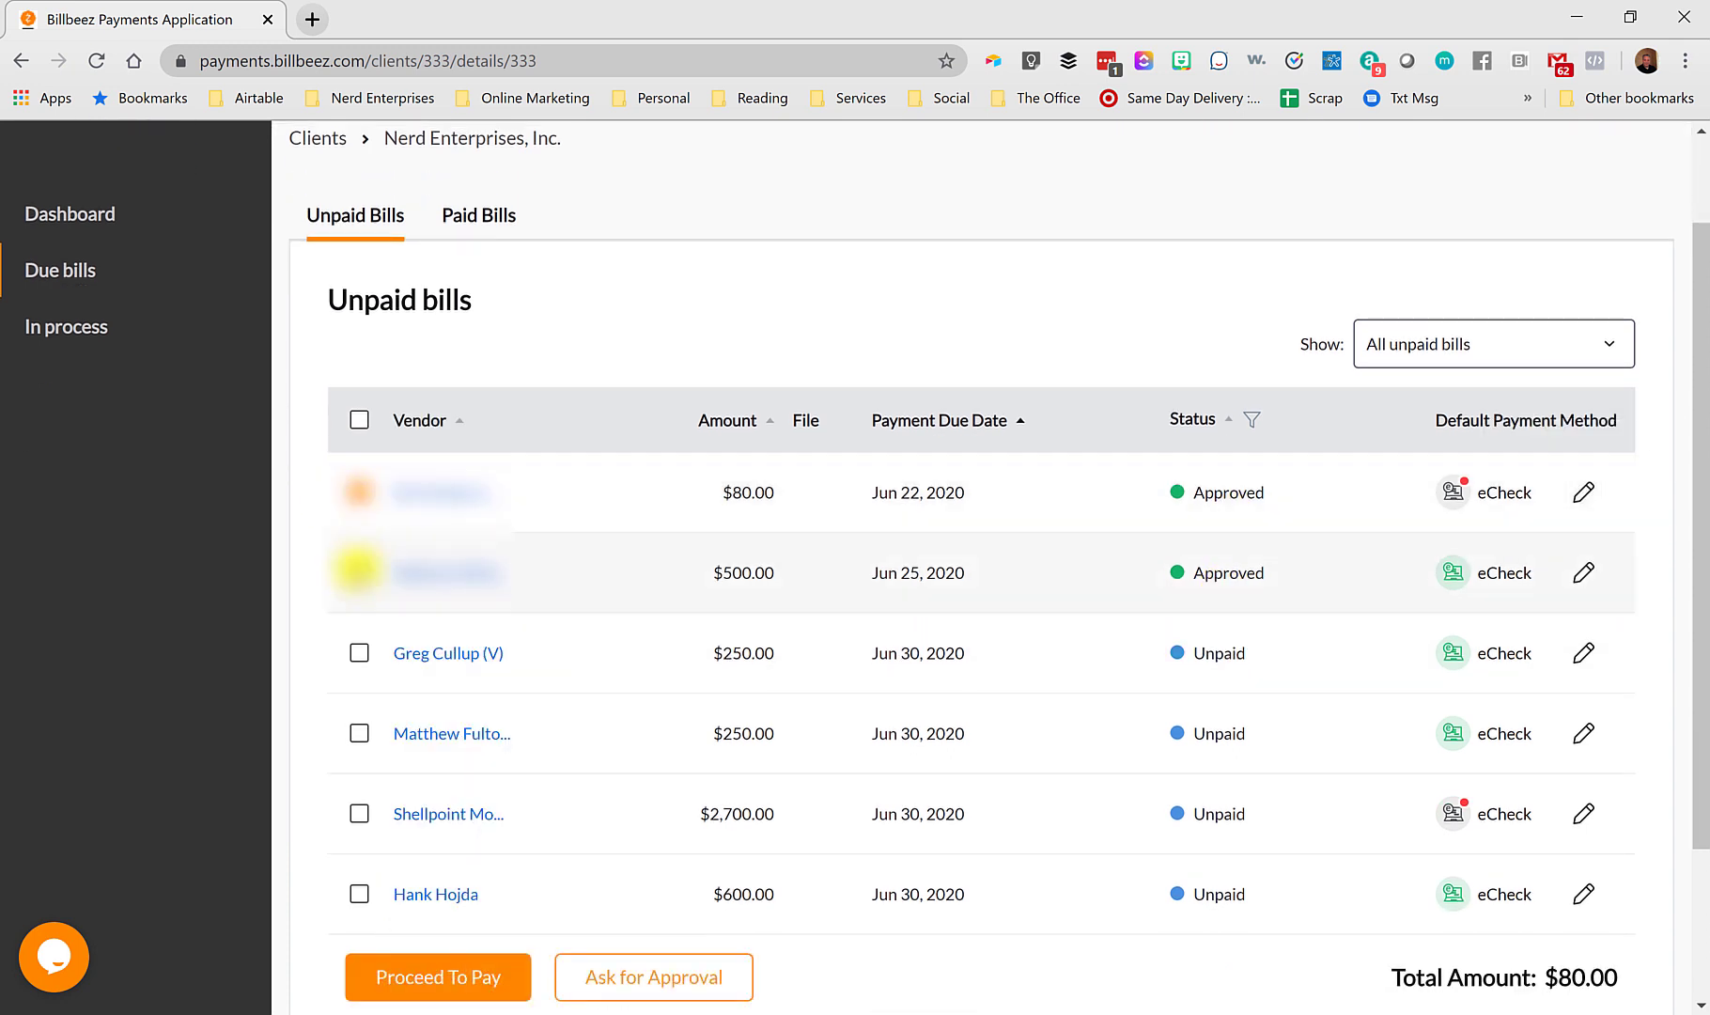
{"action": "left_click", "coordinate": [356, 572]}
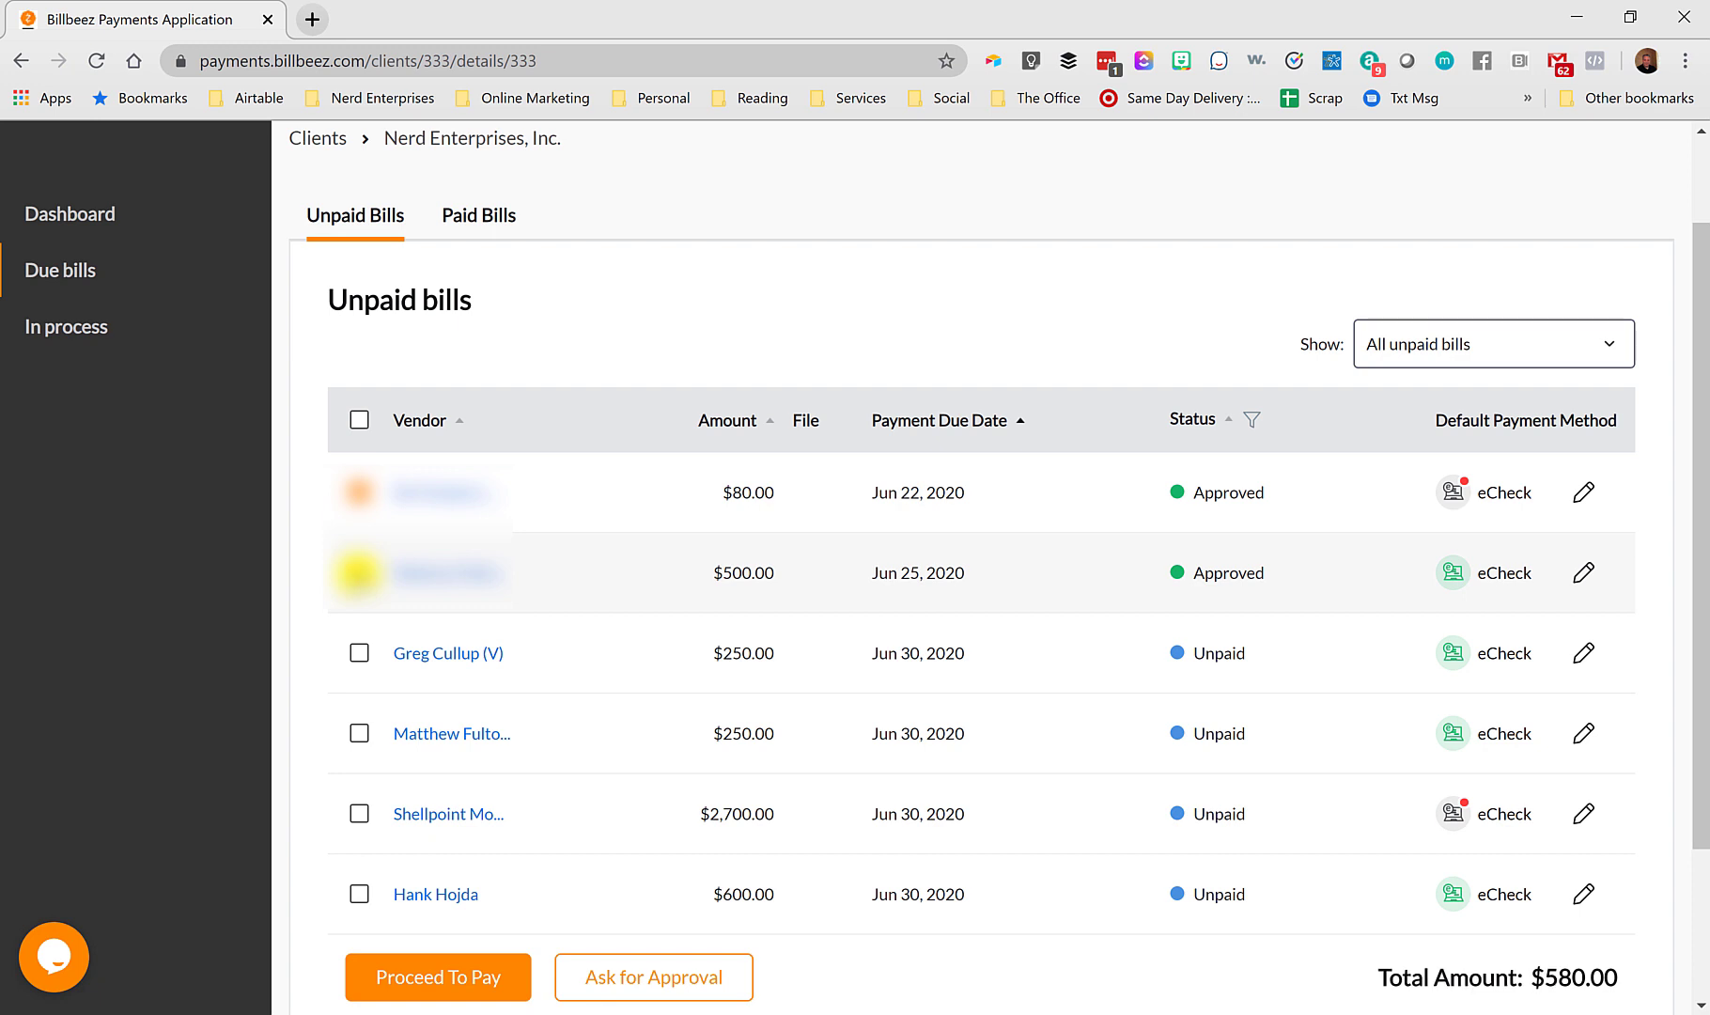
{"action": "left_click", "coordinate": [411, 978]}
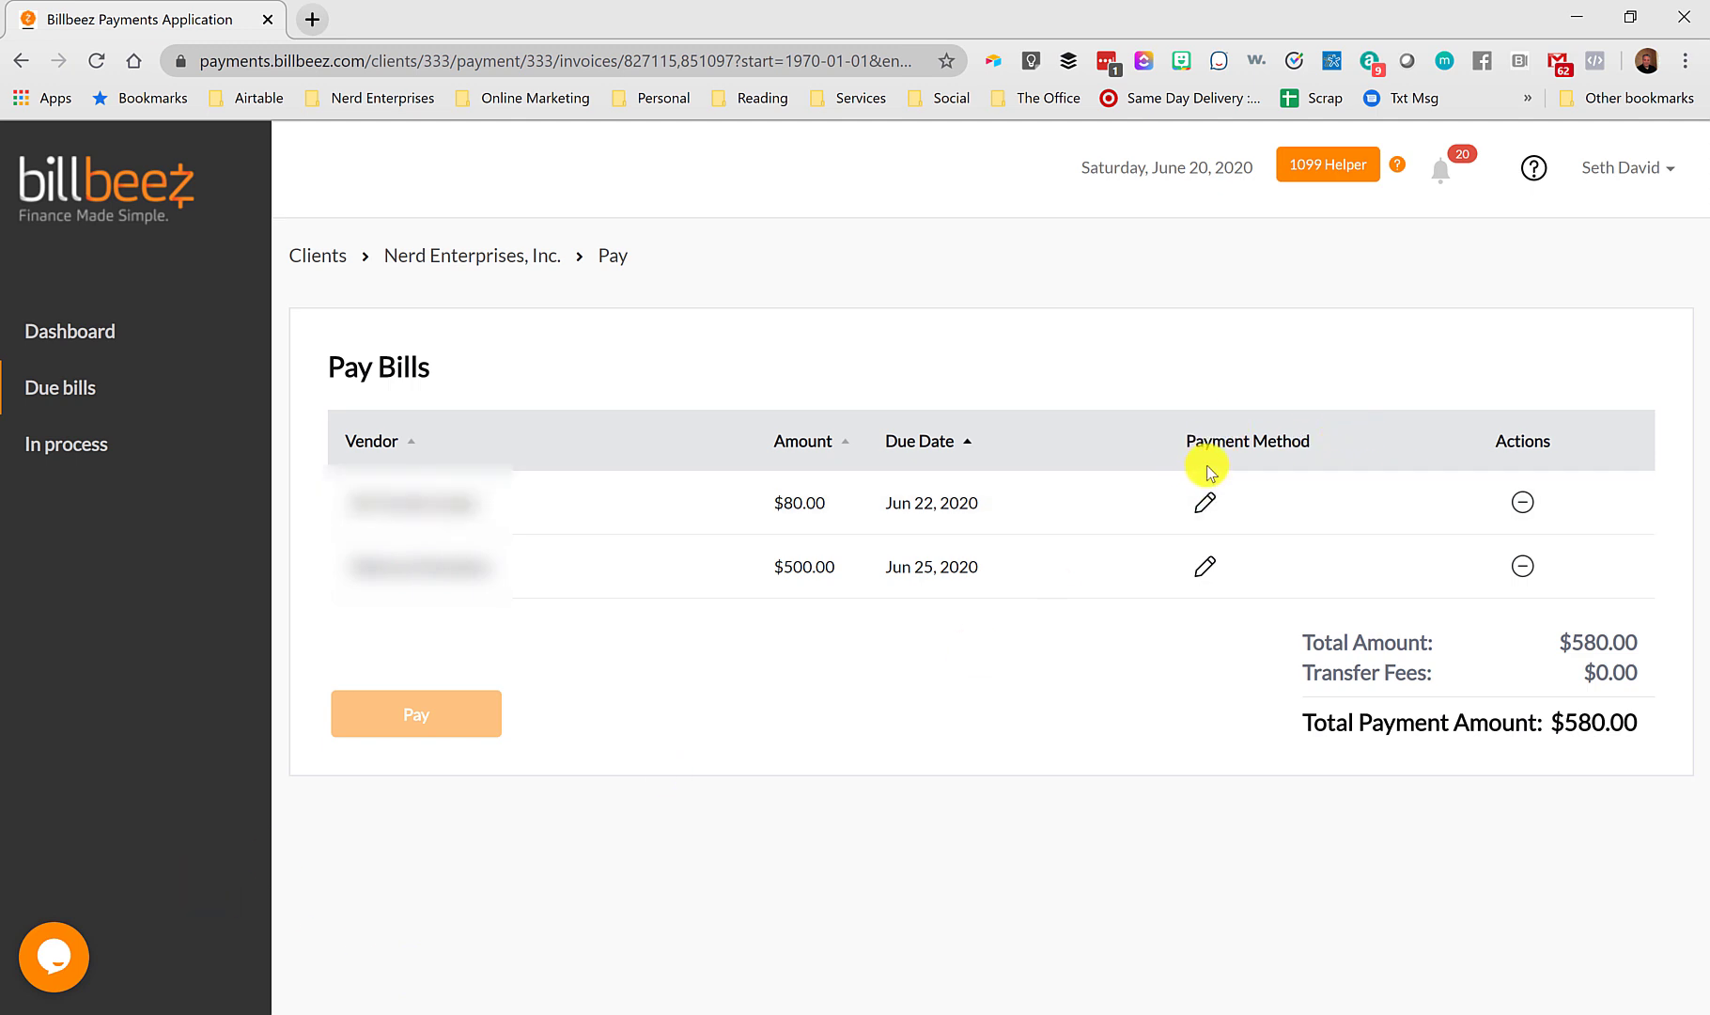
Review the $500.00 bill's payment method options without changing them, then return to the Clients list
{"action": "left_click", "coordinate": [1205, 502]}
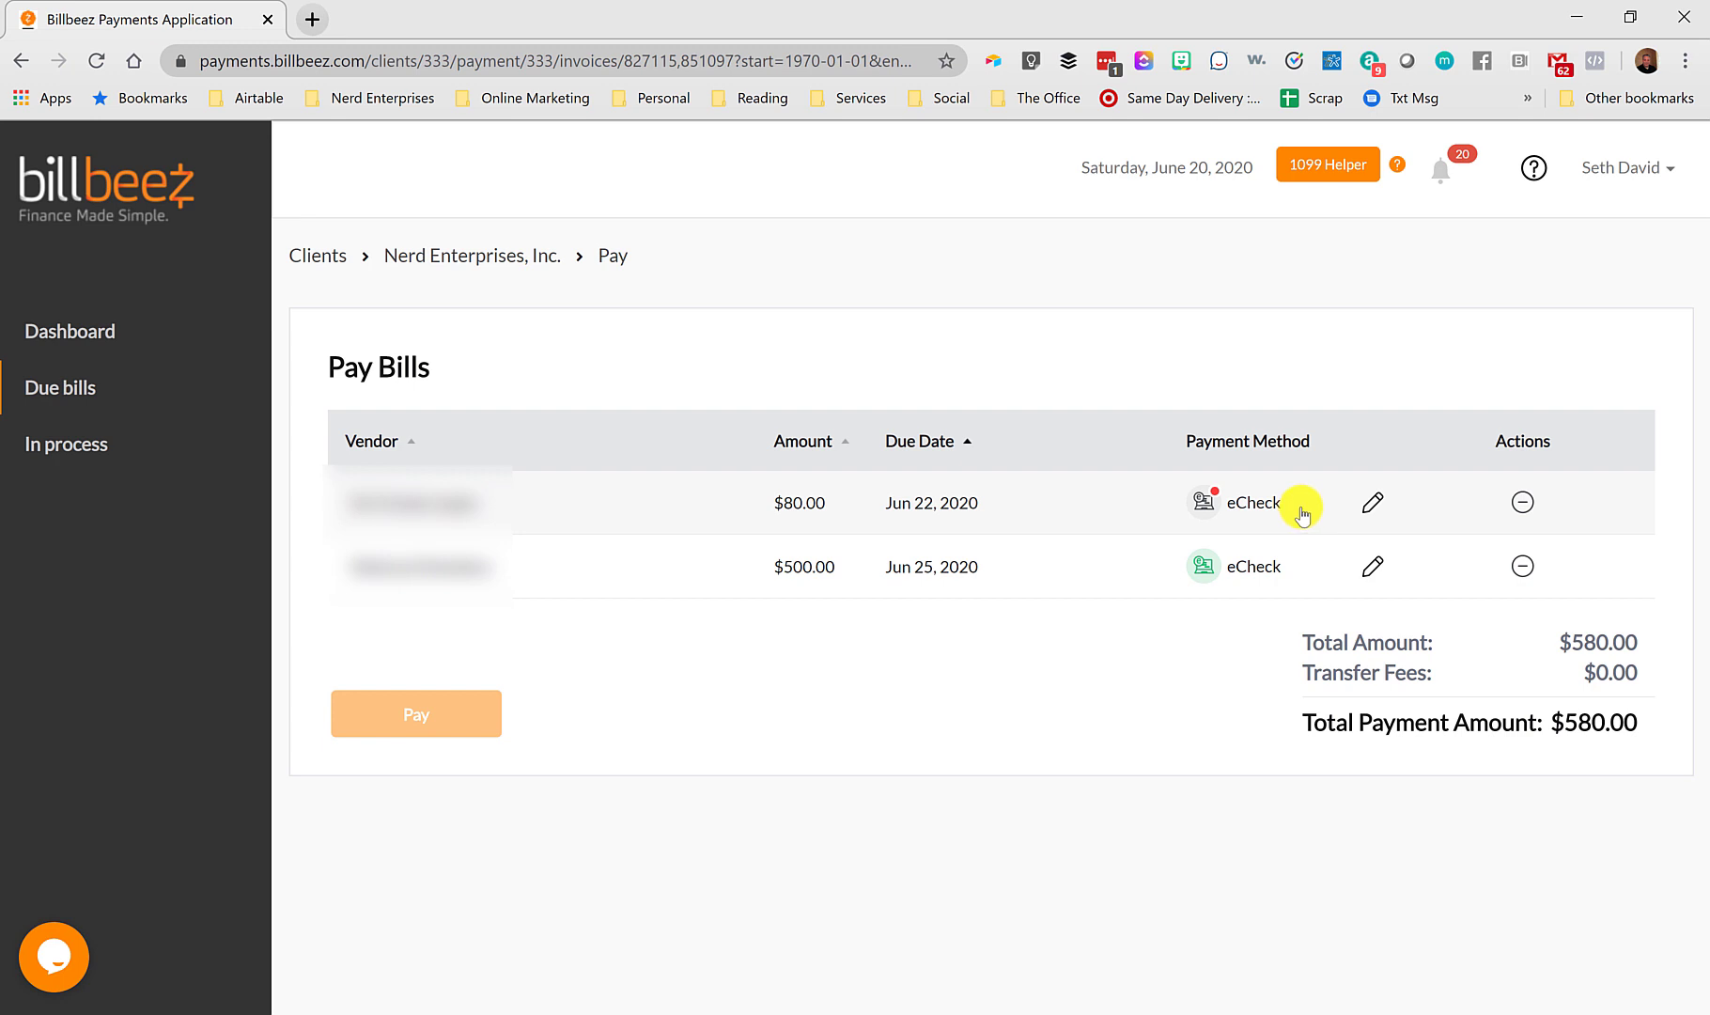
{"action": "left_click", "coordinate": [1373, 564]}
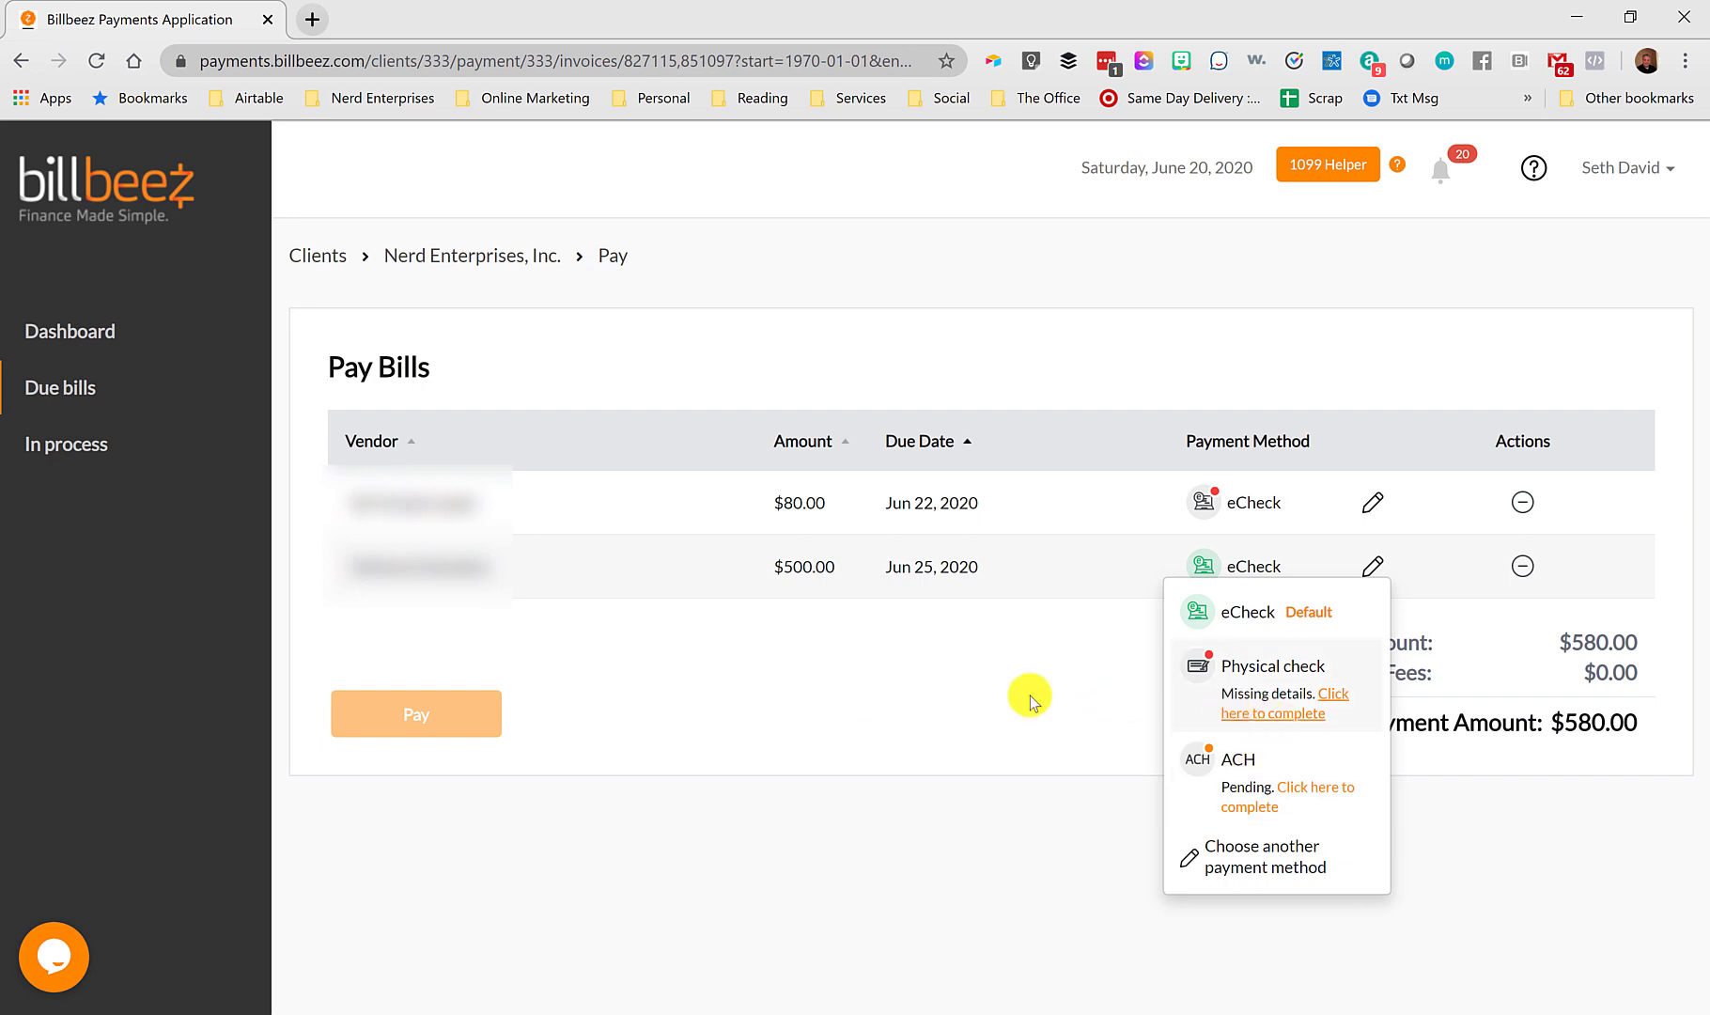
{"action": "left_click", "coordinate": [861, 695]}
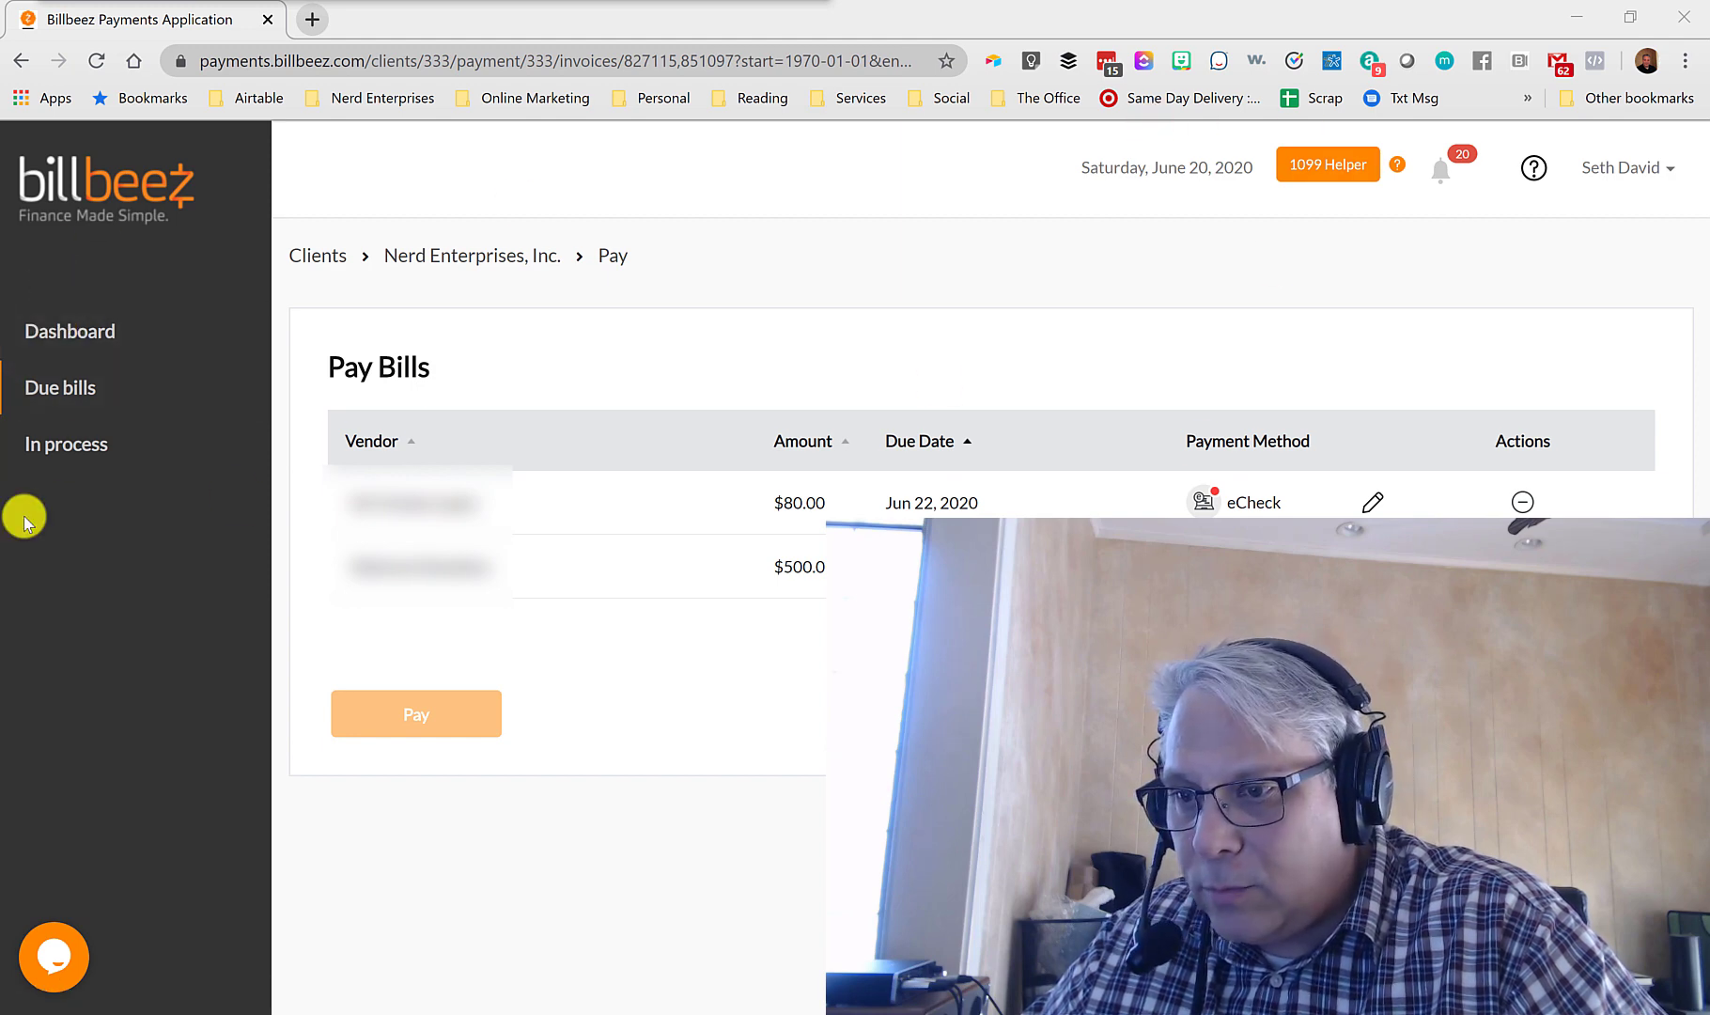
{"action": "left_click", "coordinate": [78, 390]}
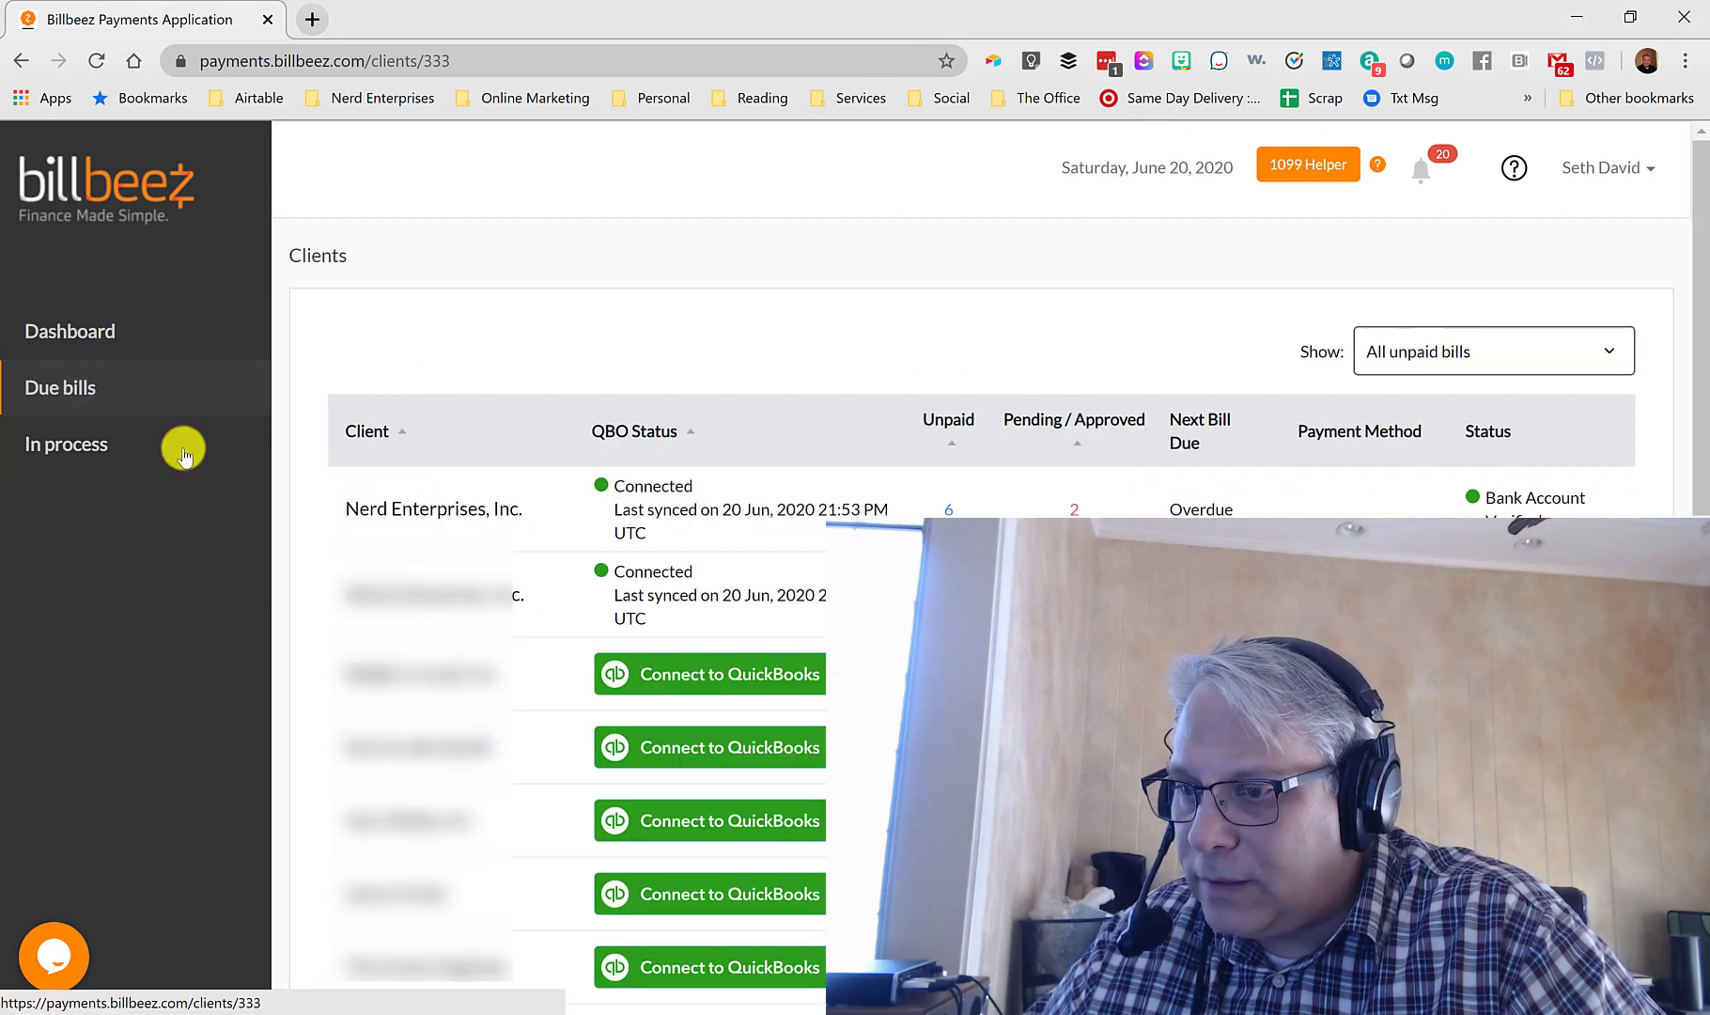
Select Nerd Enterprises, Inc.'s $250.00 bill due Jun 30, 2020 and proceed to pay it
{"action": "left_click", "coordinate": [430, 524]}
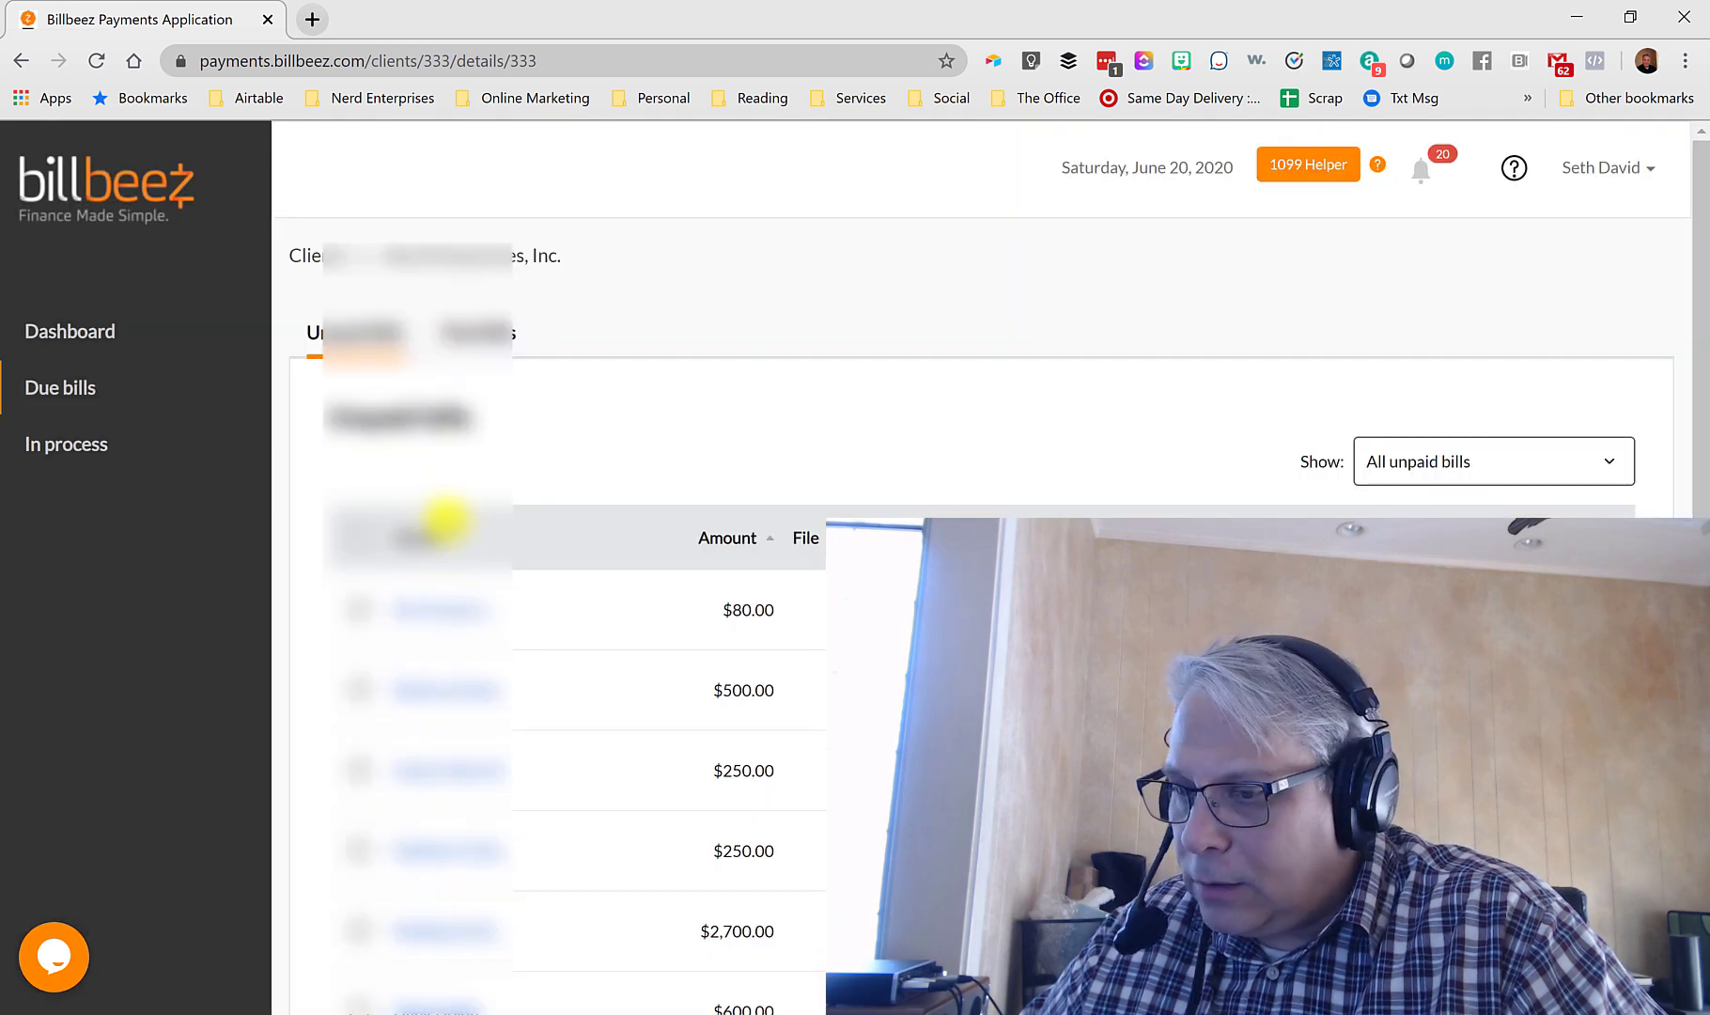
{"action": "scroll", "coordinate": [733, 629], "scroll_direction": "down", "scroll_amount": 3}
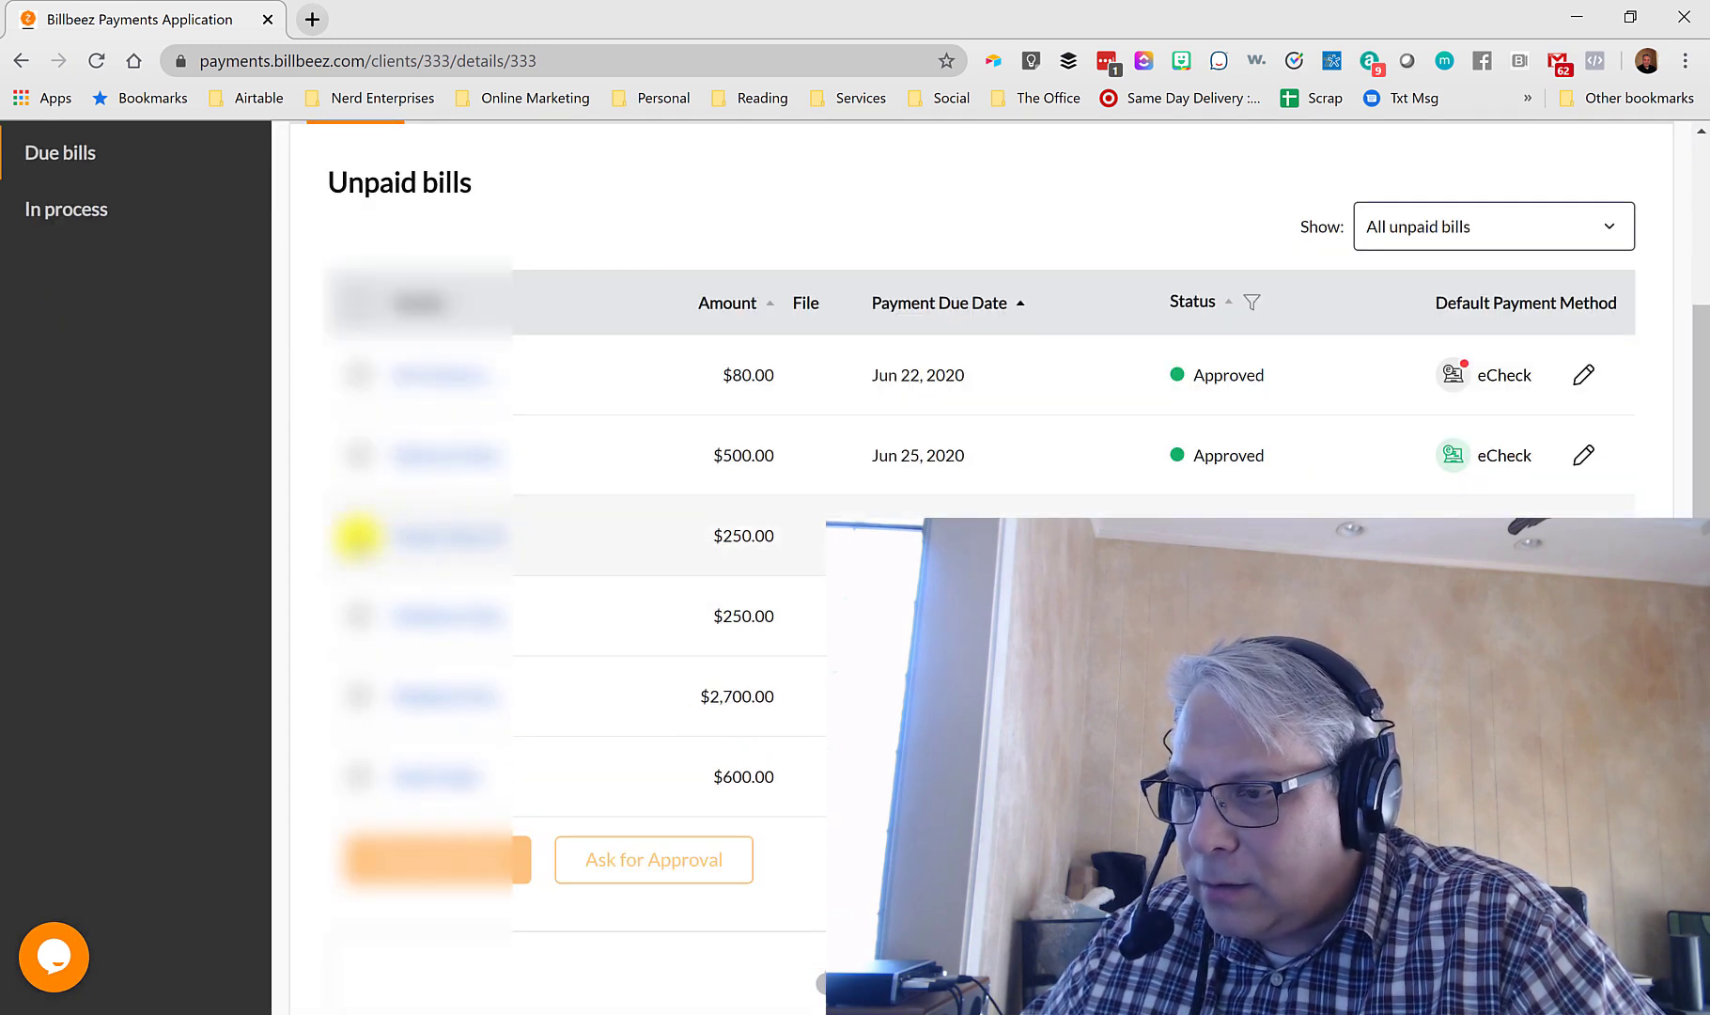
{"action": "left_click", "coordinate": [357, 536]}
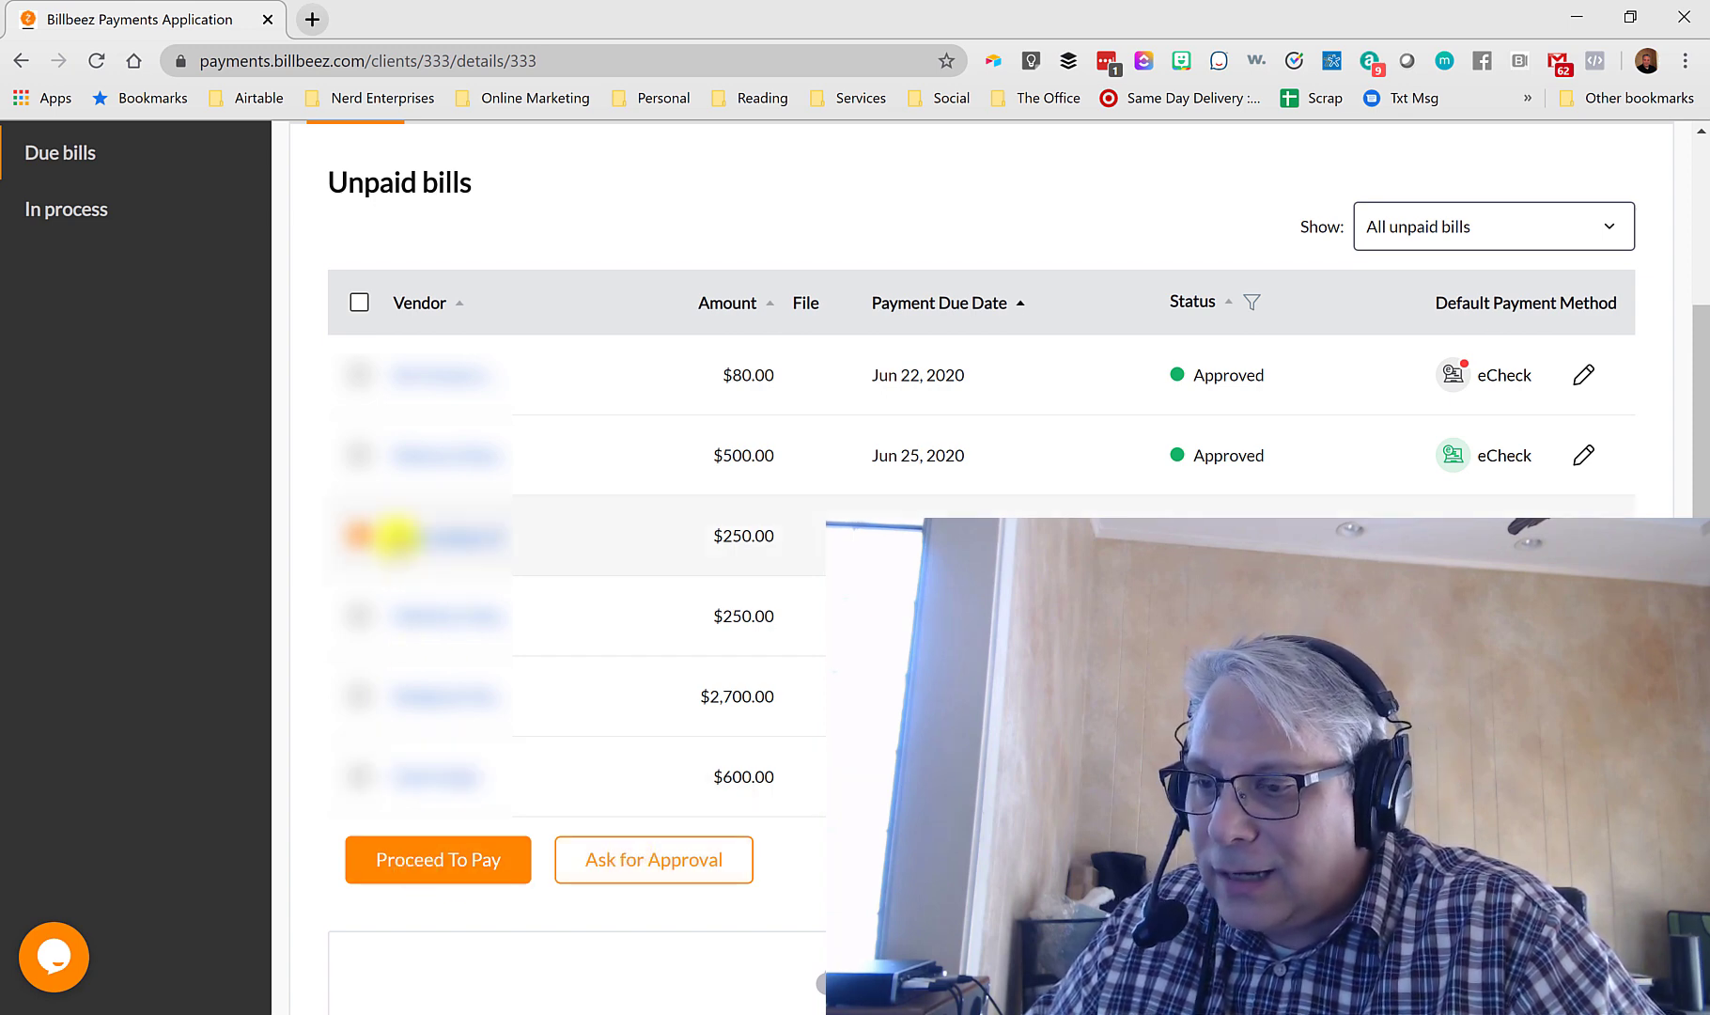
{"action": "left_click", "coordinate": [418, 862]}
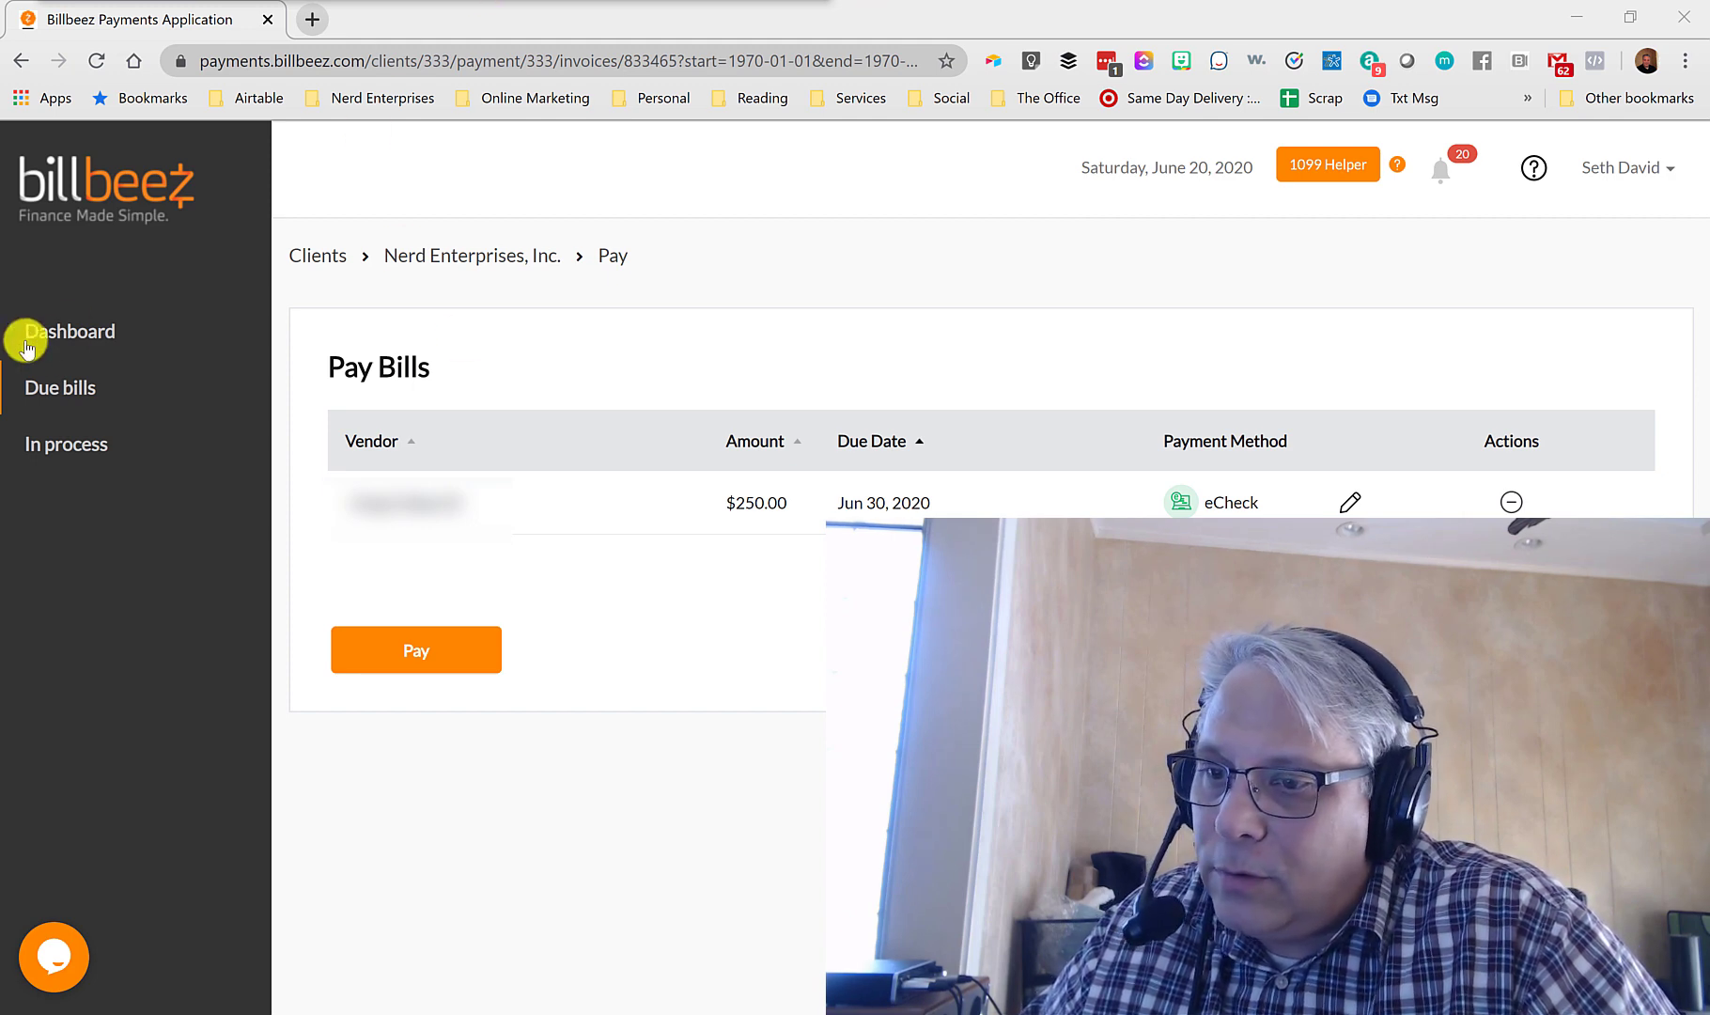
Visit the Billbeez Dashboard and then the Reports page
{"action": "left_click", "coordinate": [62, 336]}
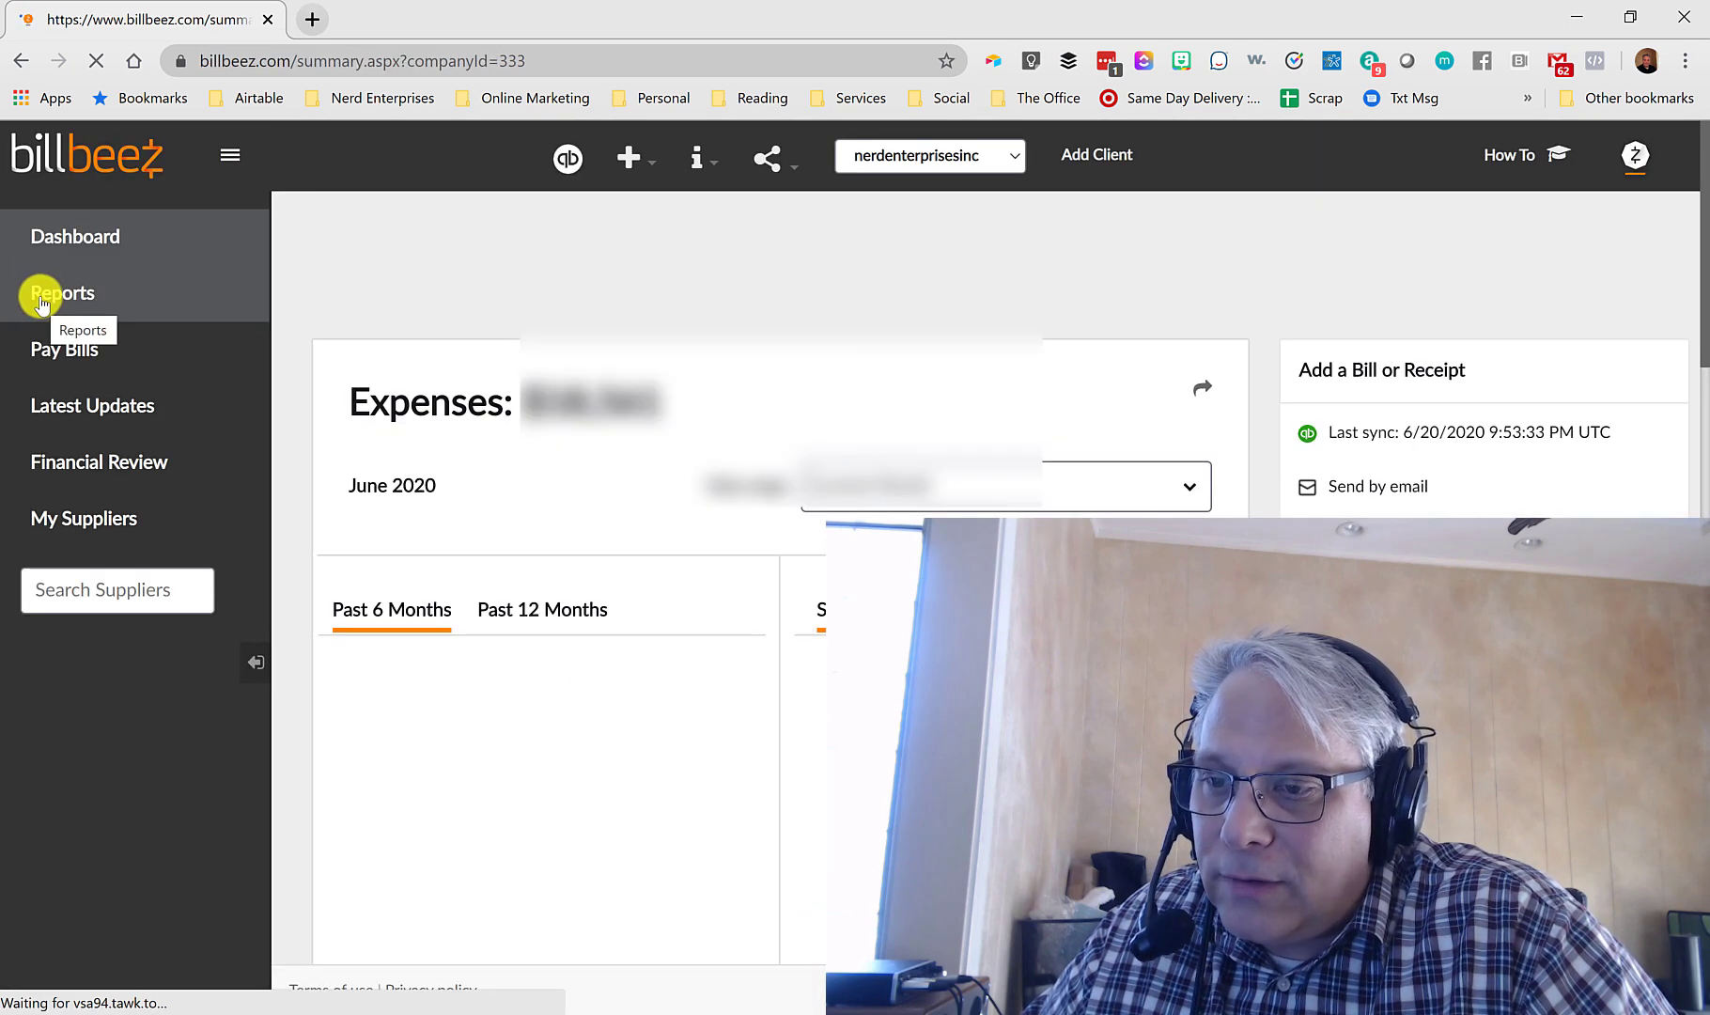
{"action": "left_click", "coordinate": [44, 299]}
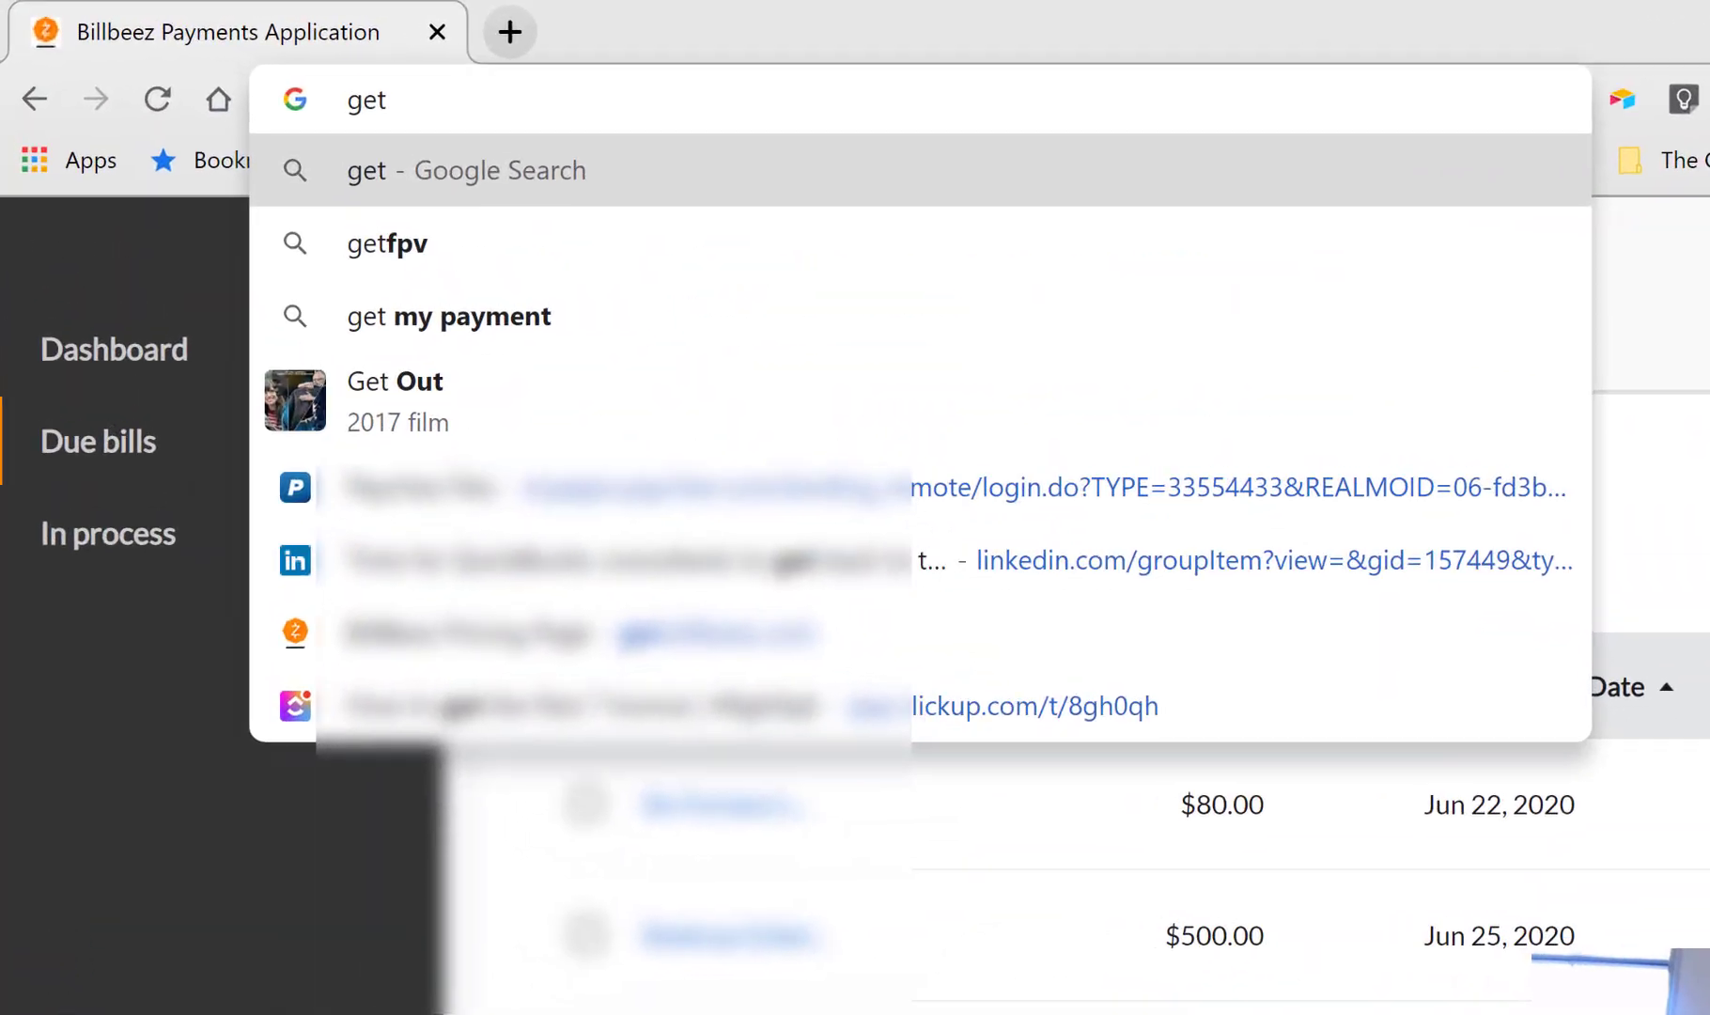
Load get.billbeez.com and scroll through the Accountants & Bookkeepers pricing cards
{"action": "type", "text": ".billbeez.com"}
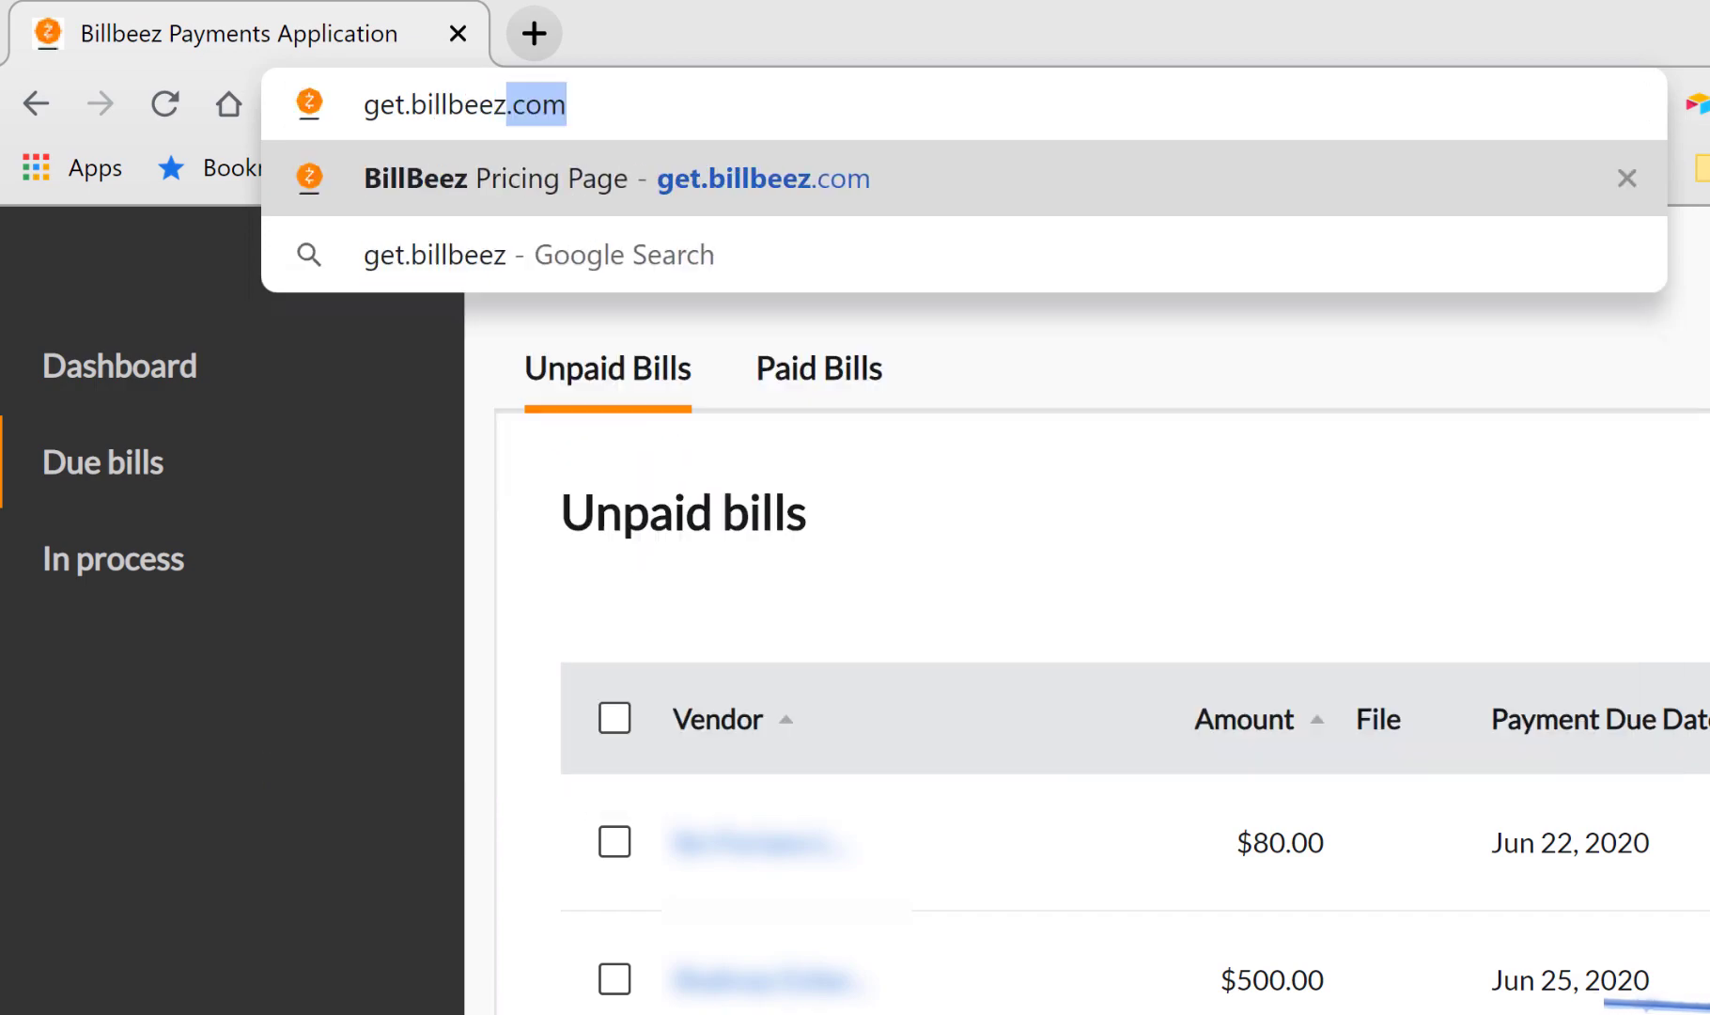
{"action": "key", "text": "Return"}
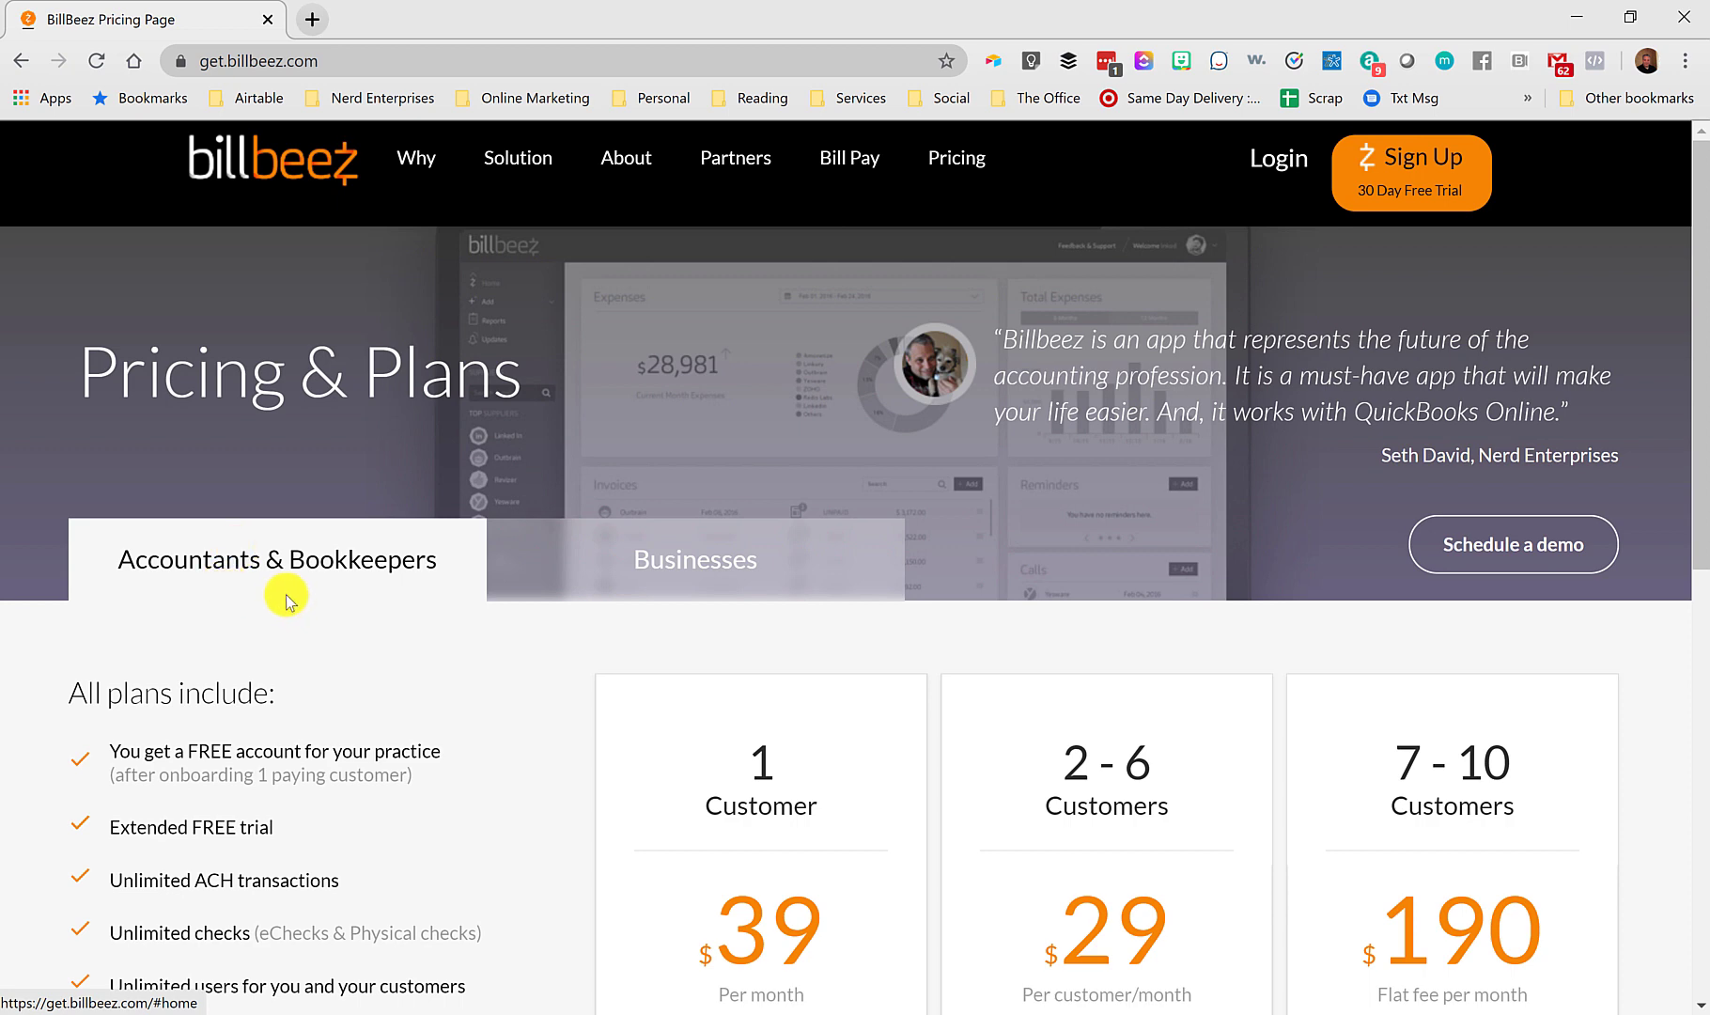
{"action": "scroll", "coordinate": [282, 592], "scroll_direction": "down", "scroll_amount": 3}
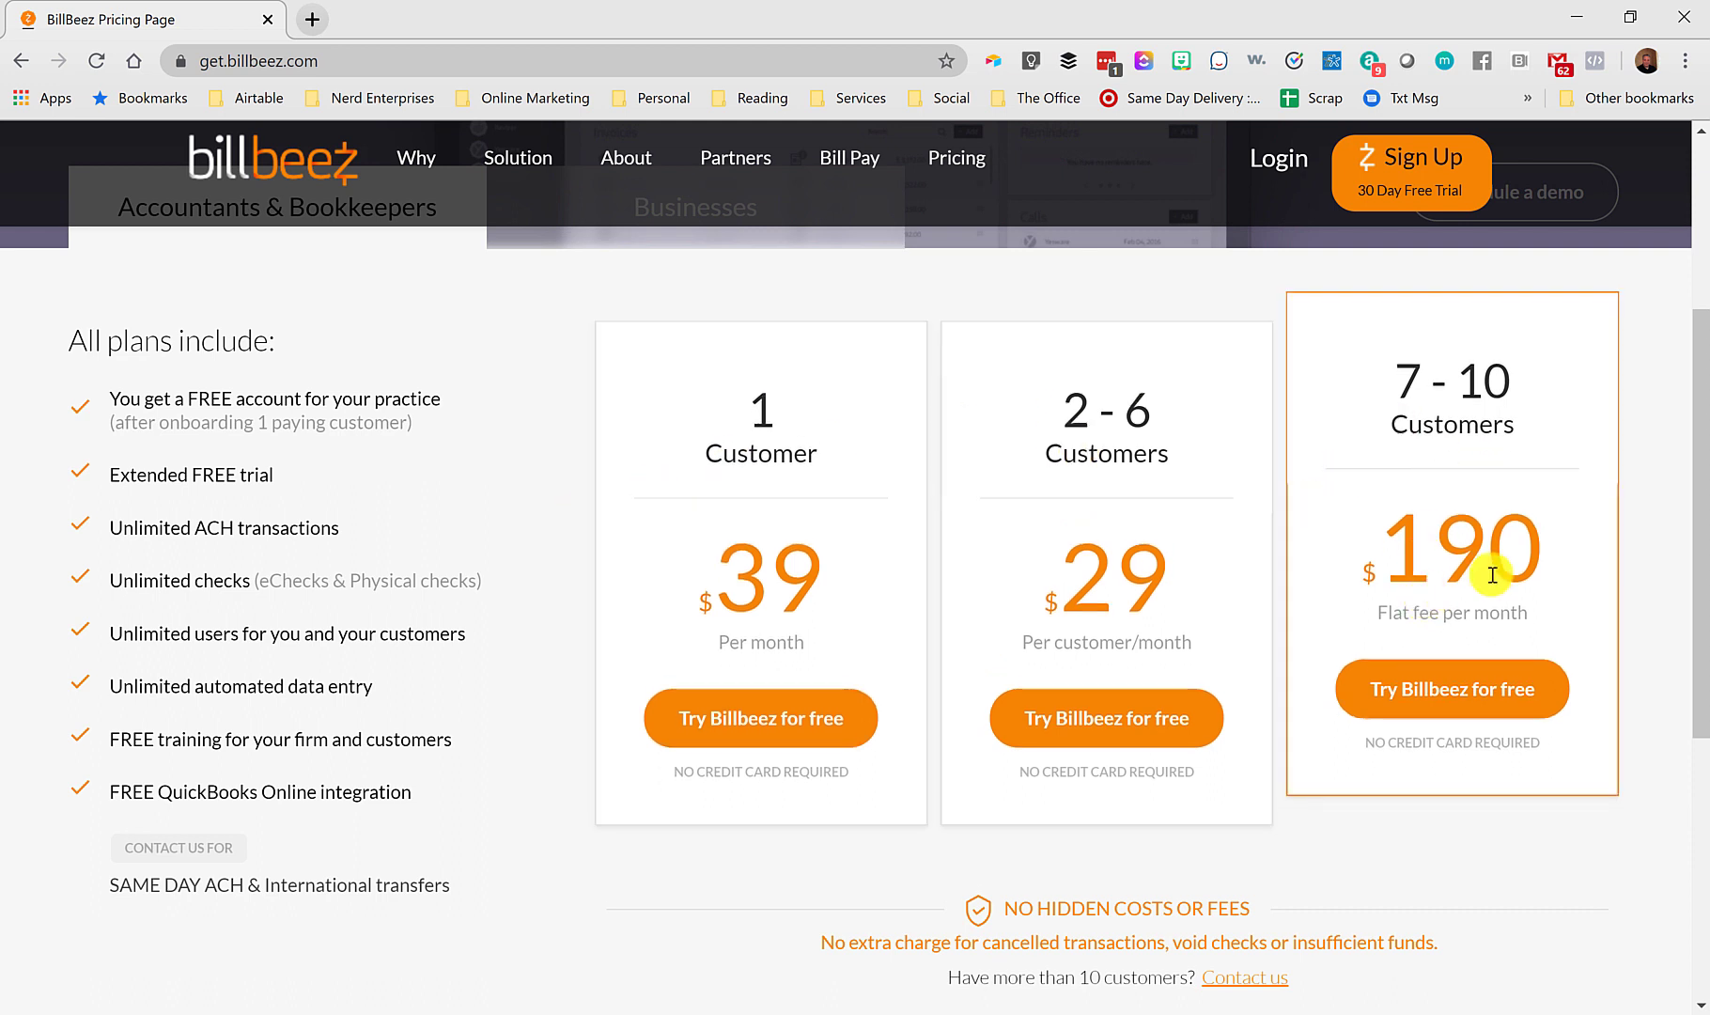
{"action": "scroll", "coordinate": [1492, 574], "scroll_direction": "down", "scroll_amount": 3}
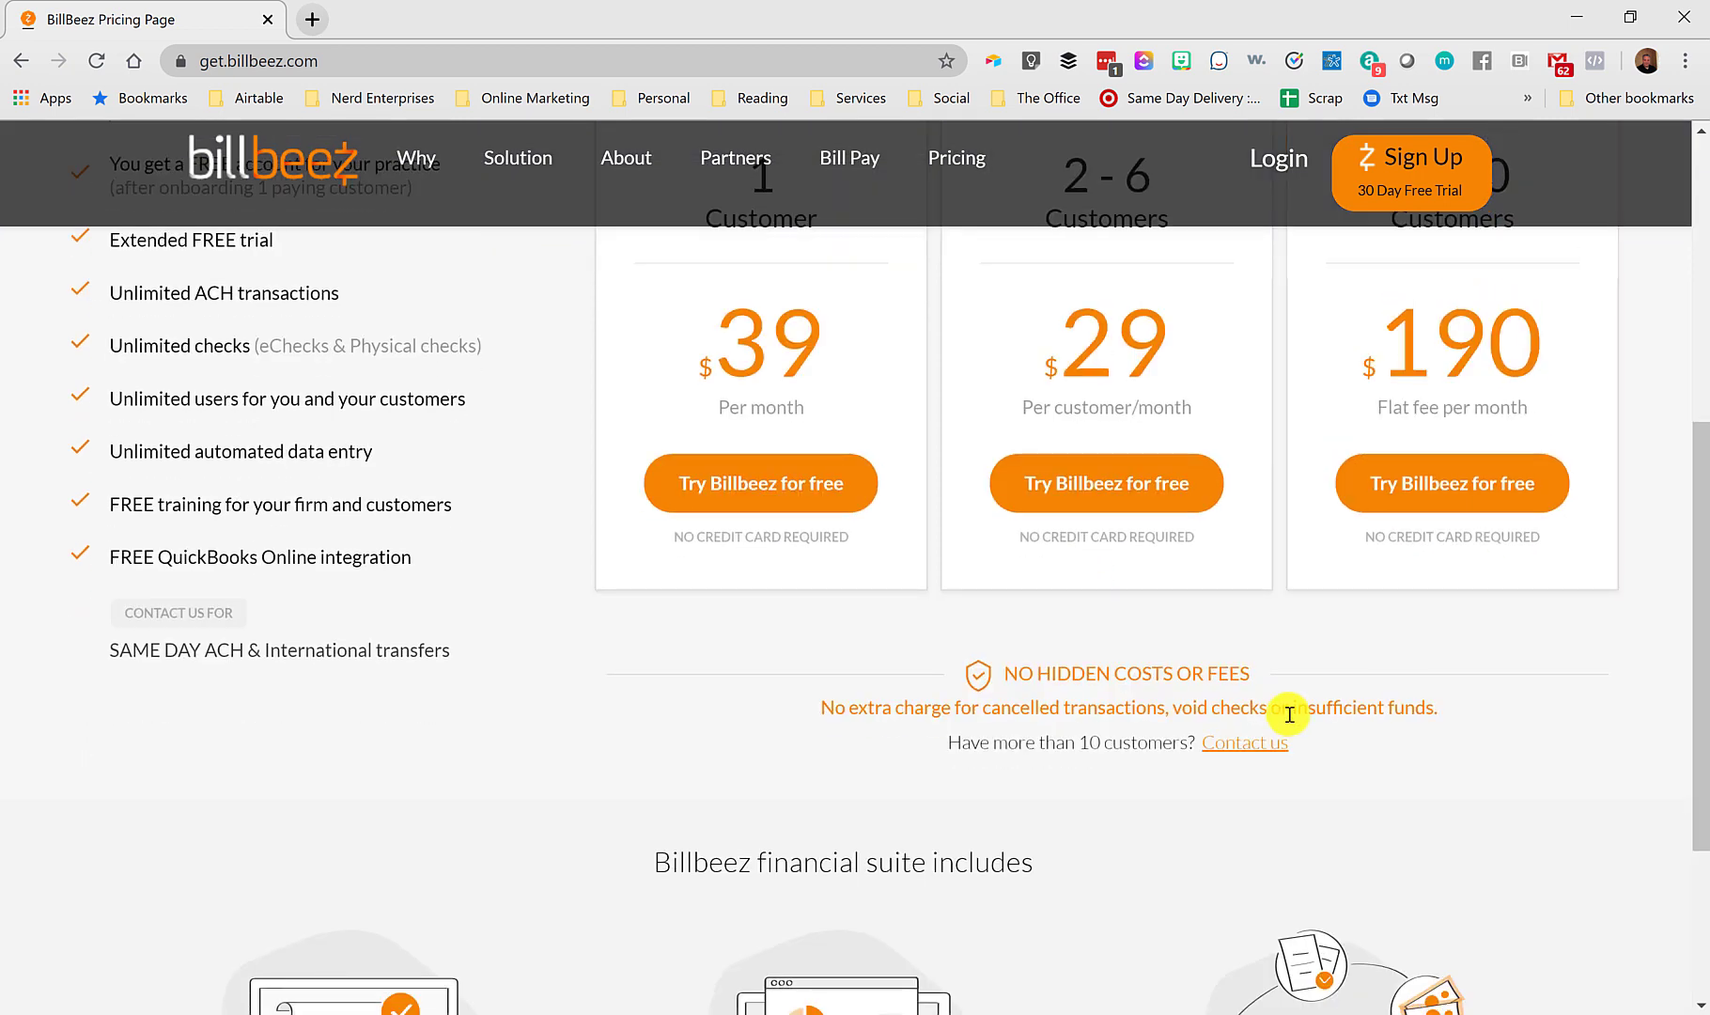
{"action": "scroll", "coordinate": [1287, 710], "scroll_direction": "up", "scroll_amount": 3}
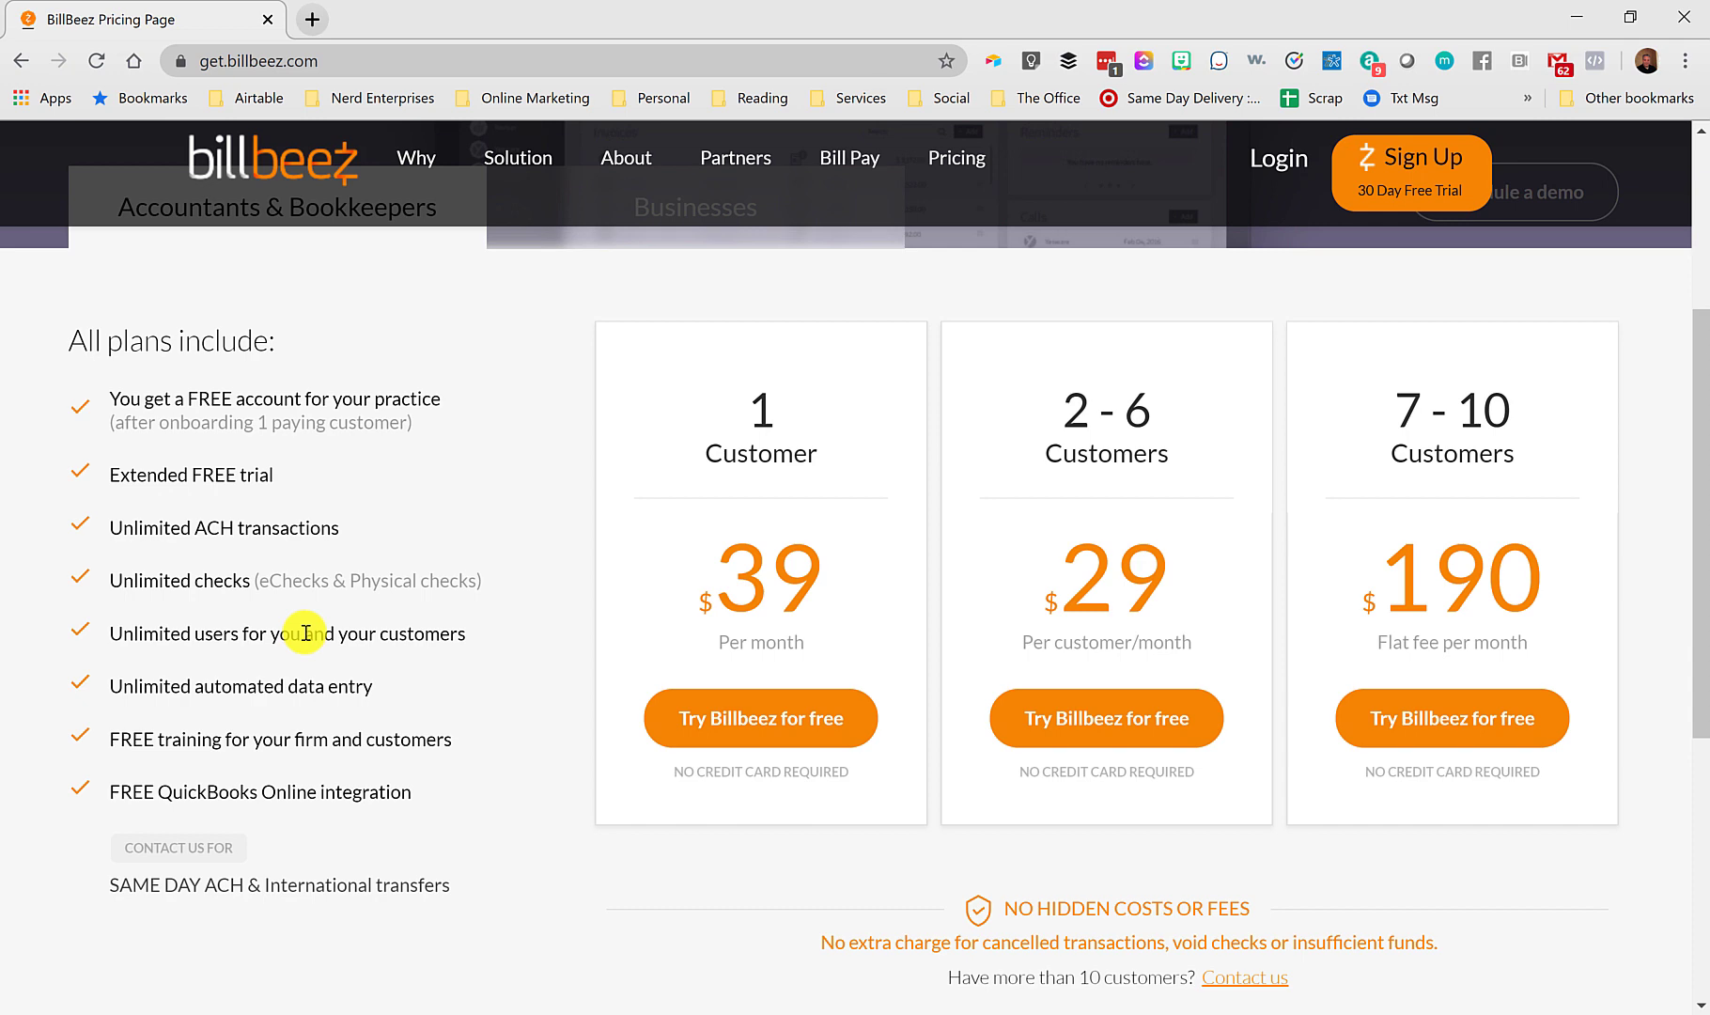
Highlight feature lines such as automated data entry and free QuickBooks Online integration, then clear the highlight
{"action": "left_click_drag", "start_coordinate": [223, 686], "coordinate": [343, 687]}
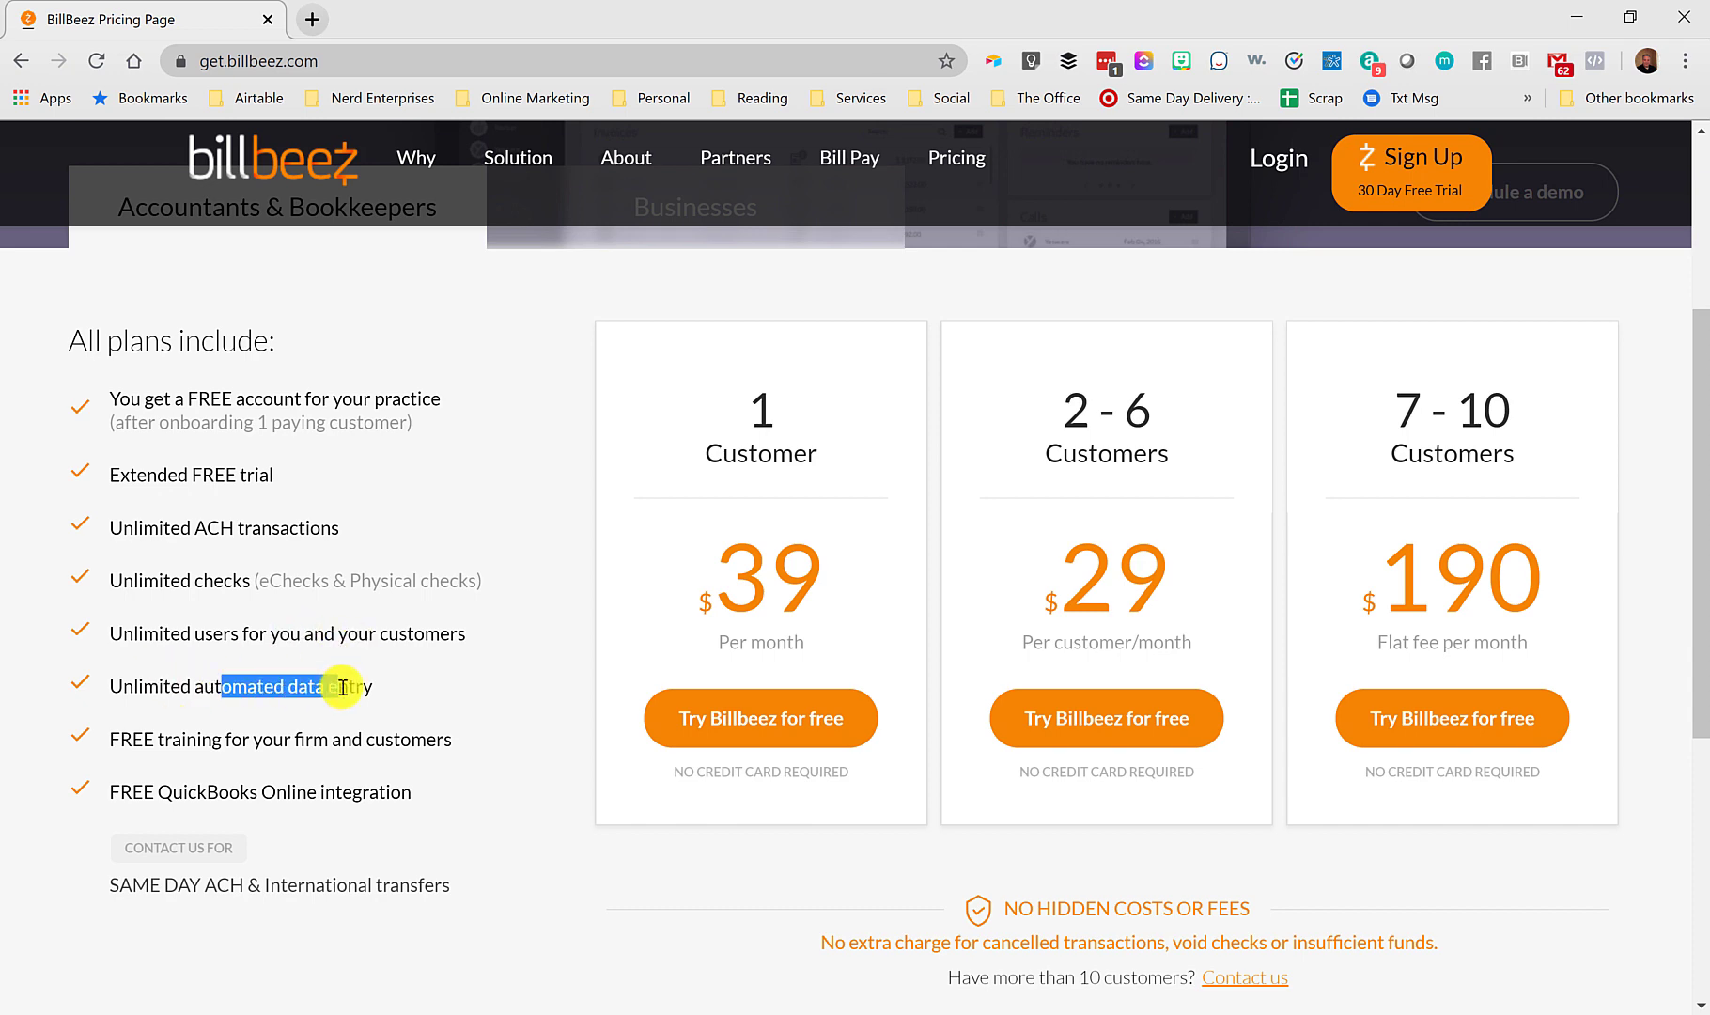
{"action": "scroll", "coordinate": [343, 687], "scroll_direction": "down", "scroll_amount": 1}
{"action": "left_click_drag", "start_coordinate": [172, 625], "coordinate": [265, 628]}
{"action": "left_click_drag", "start_coordinate": [142, 674], "coordinate": [413, 676]}
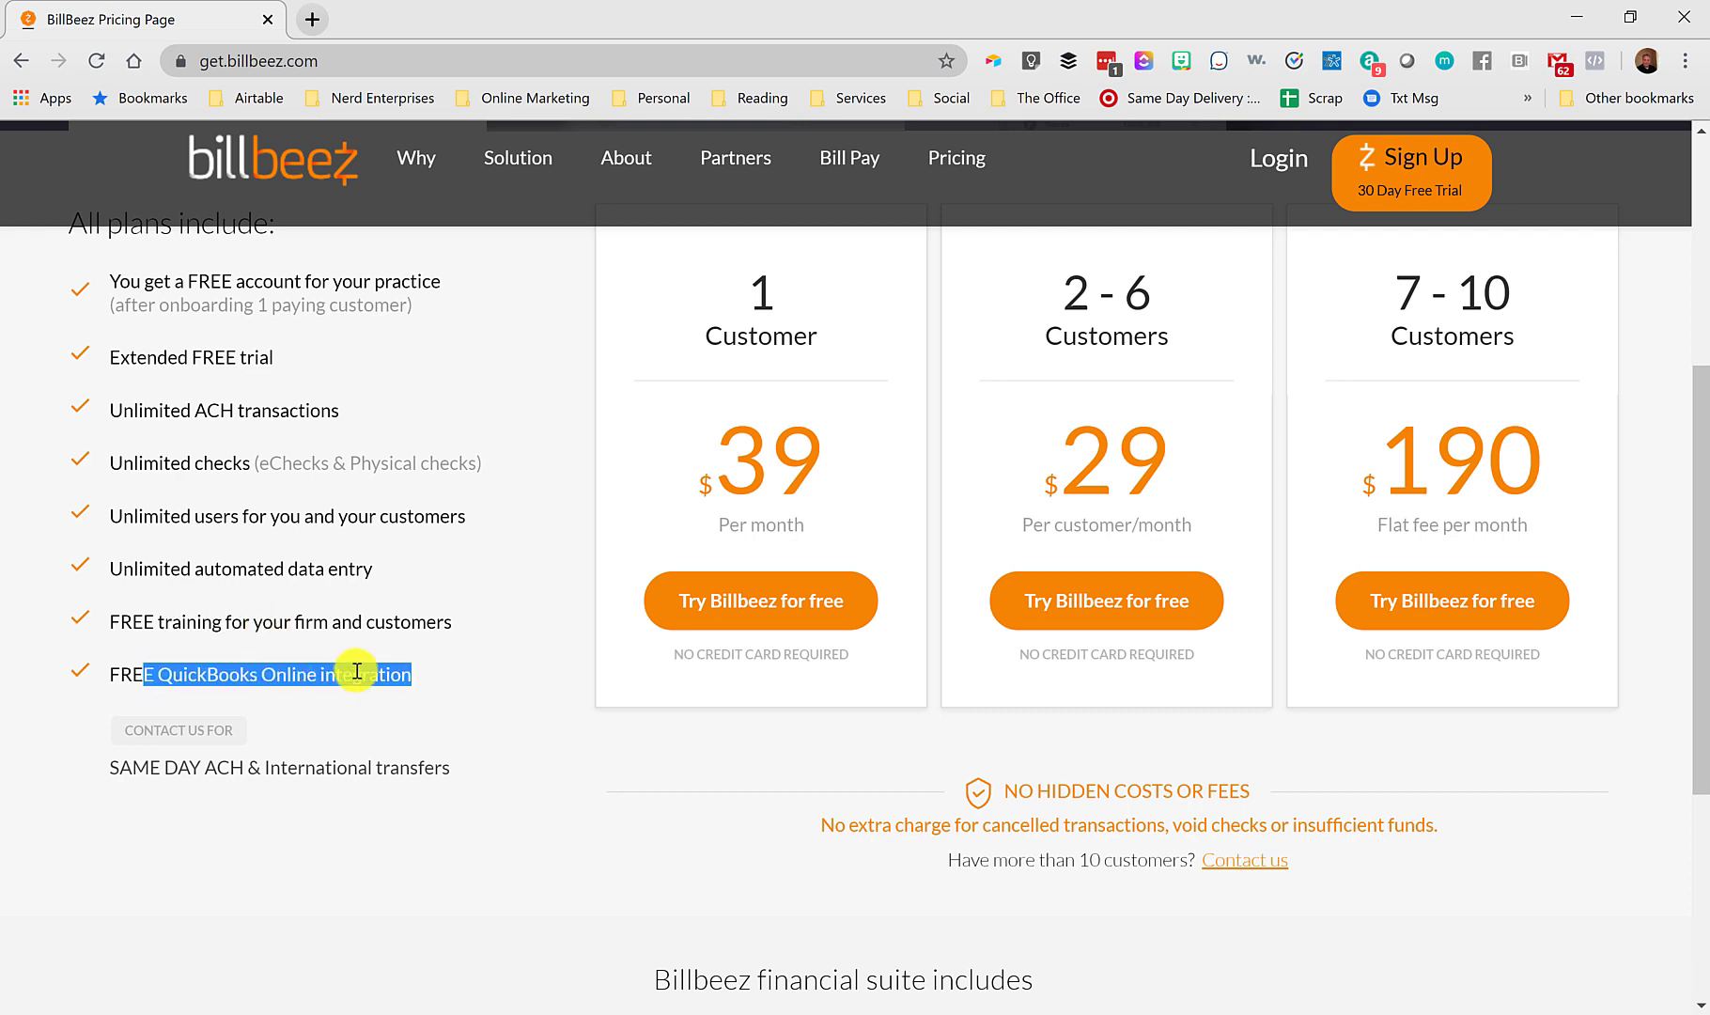
{"action": "scroll", "coordinate": [357, 671], "scroll_direction": "down", "scroll_amount": 1}
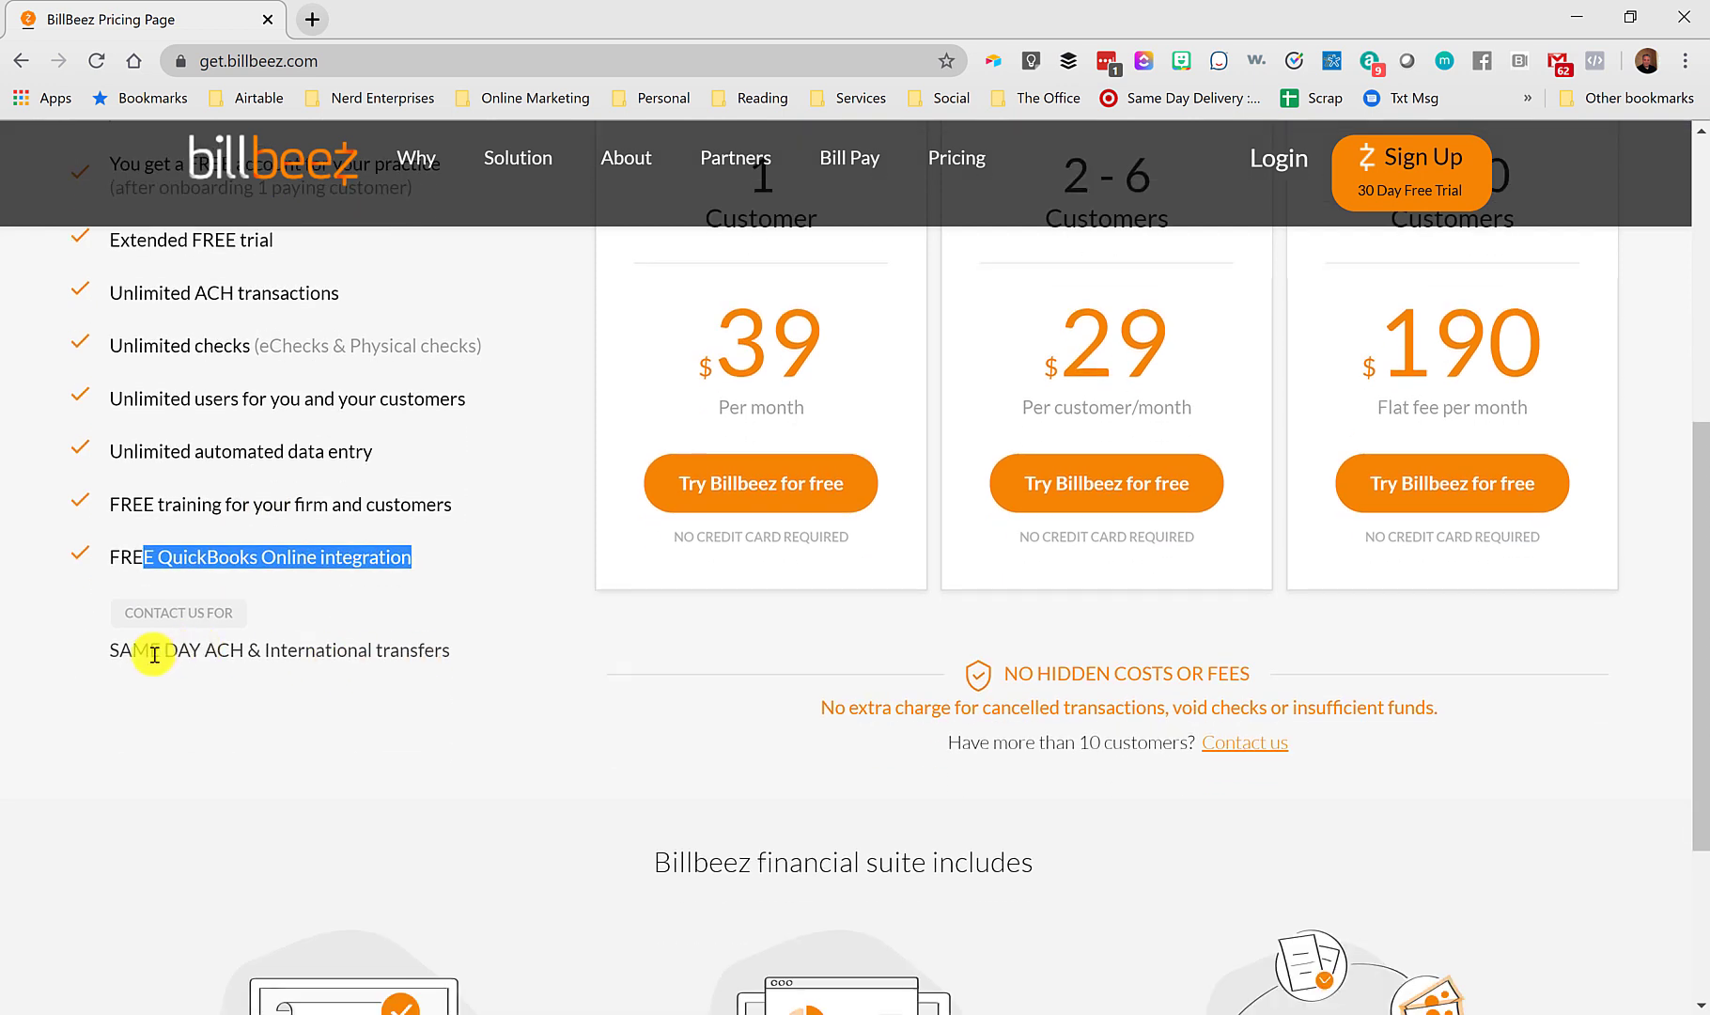
{"action": "left_click_drag", "start_coordinate": [154, 655], "coordinate": [375, 657]}
{"action": "scroll", "coordinate": [379, 649], "scroll_direction": "up", "scroll_amount": 1}
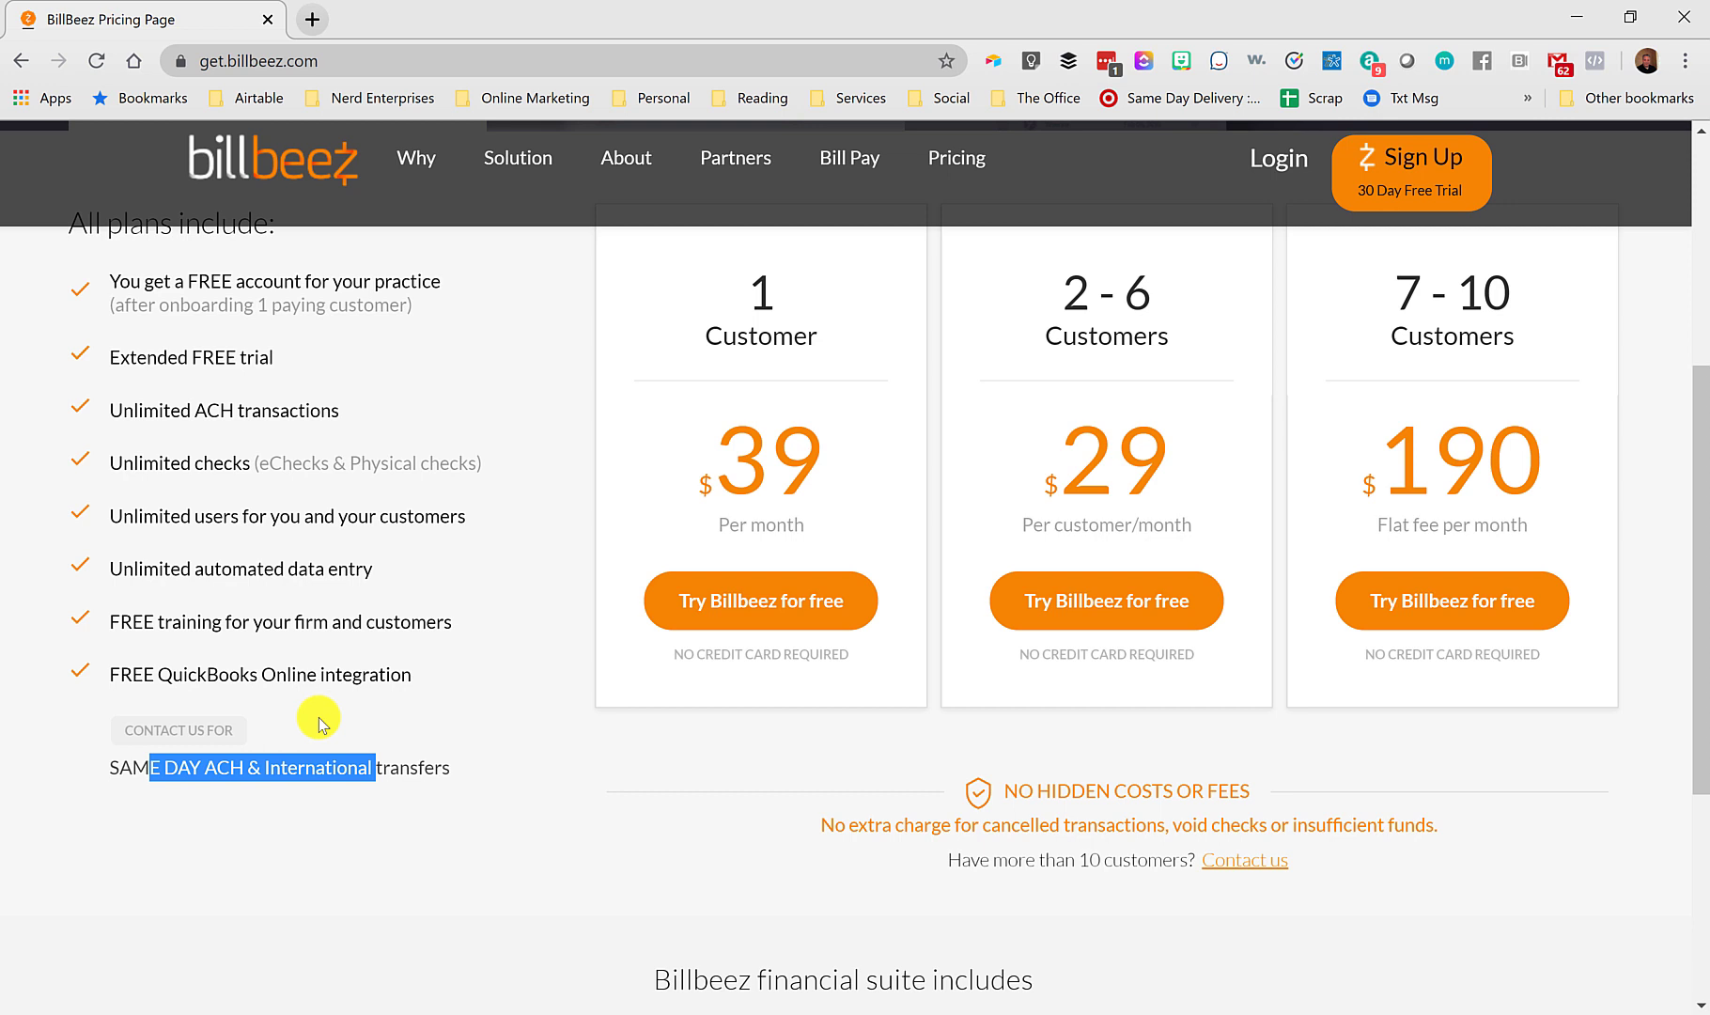
{"action": "left_click", "coordinate": [434, 845]}
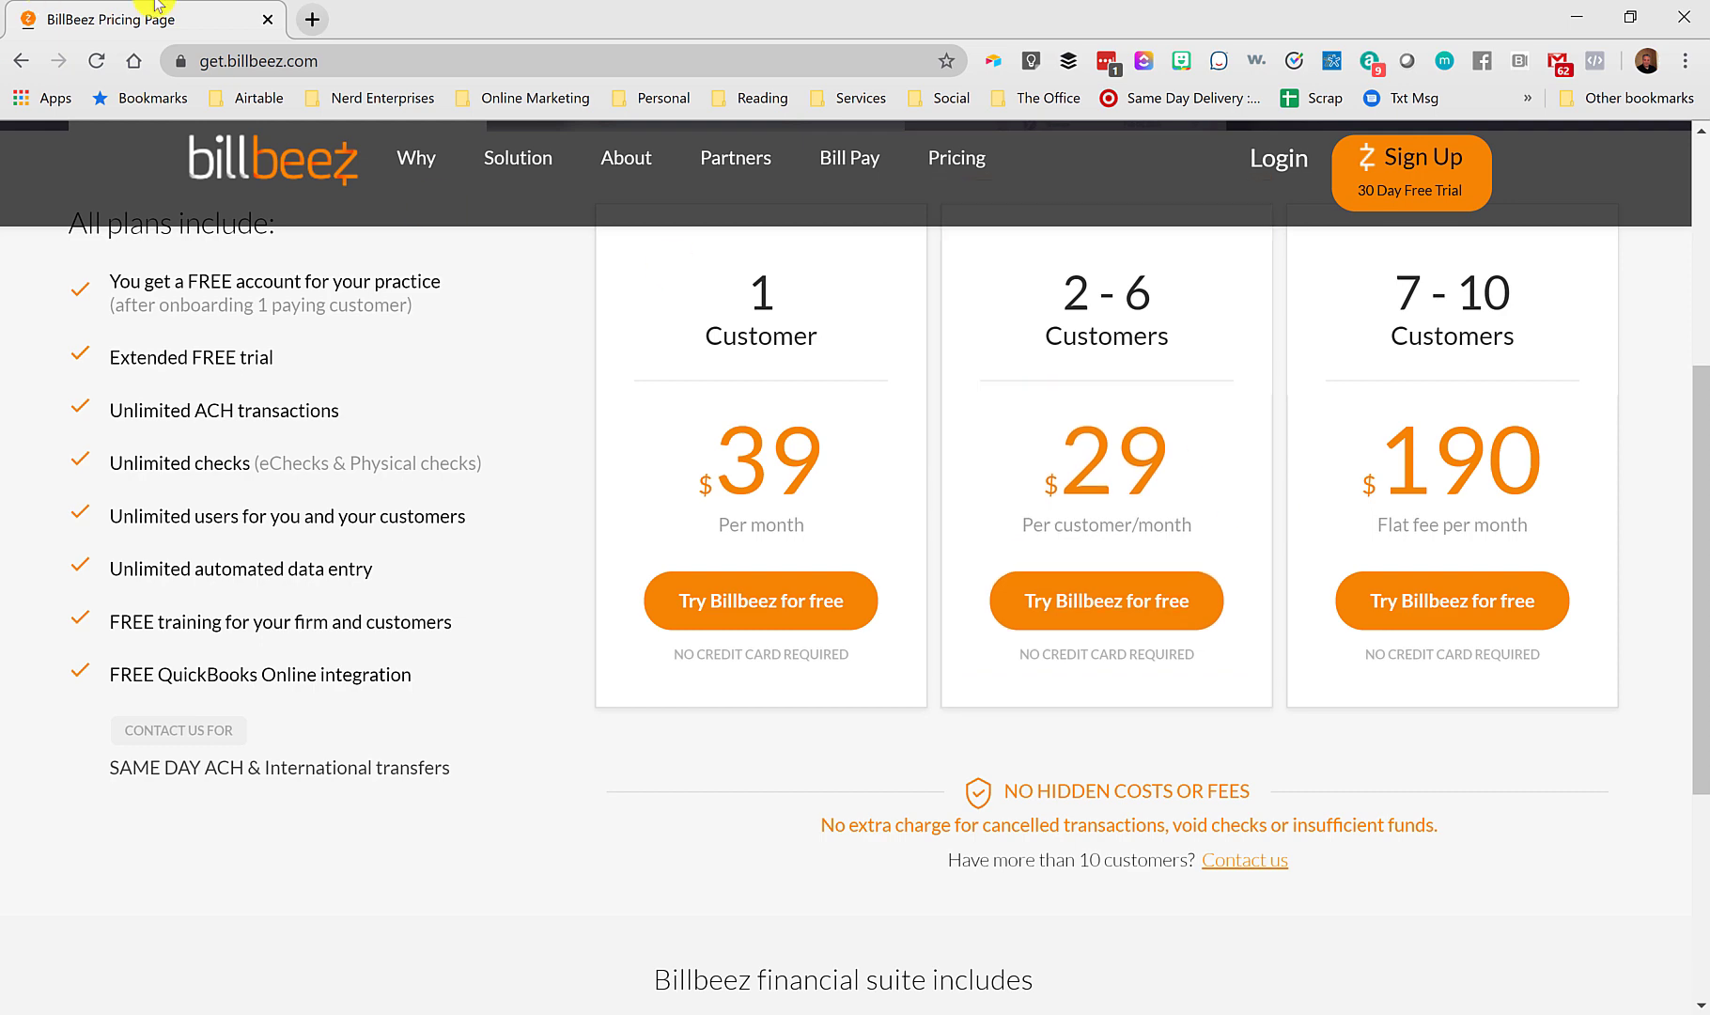
Switch the pricing page to the Businesses tab and scroll to the $39/month Business plan
{"action": "scroll", "coordinate": [611, 515], "scroll_direction": "up", "scroll_amount": 5}
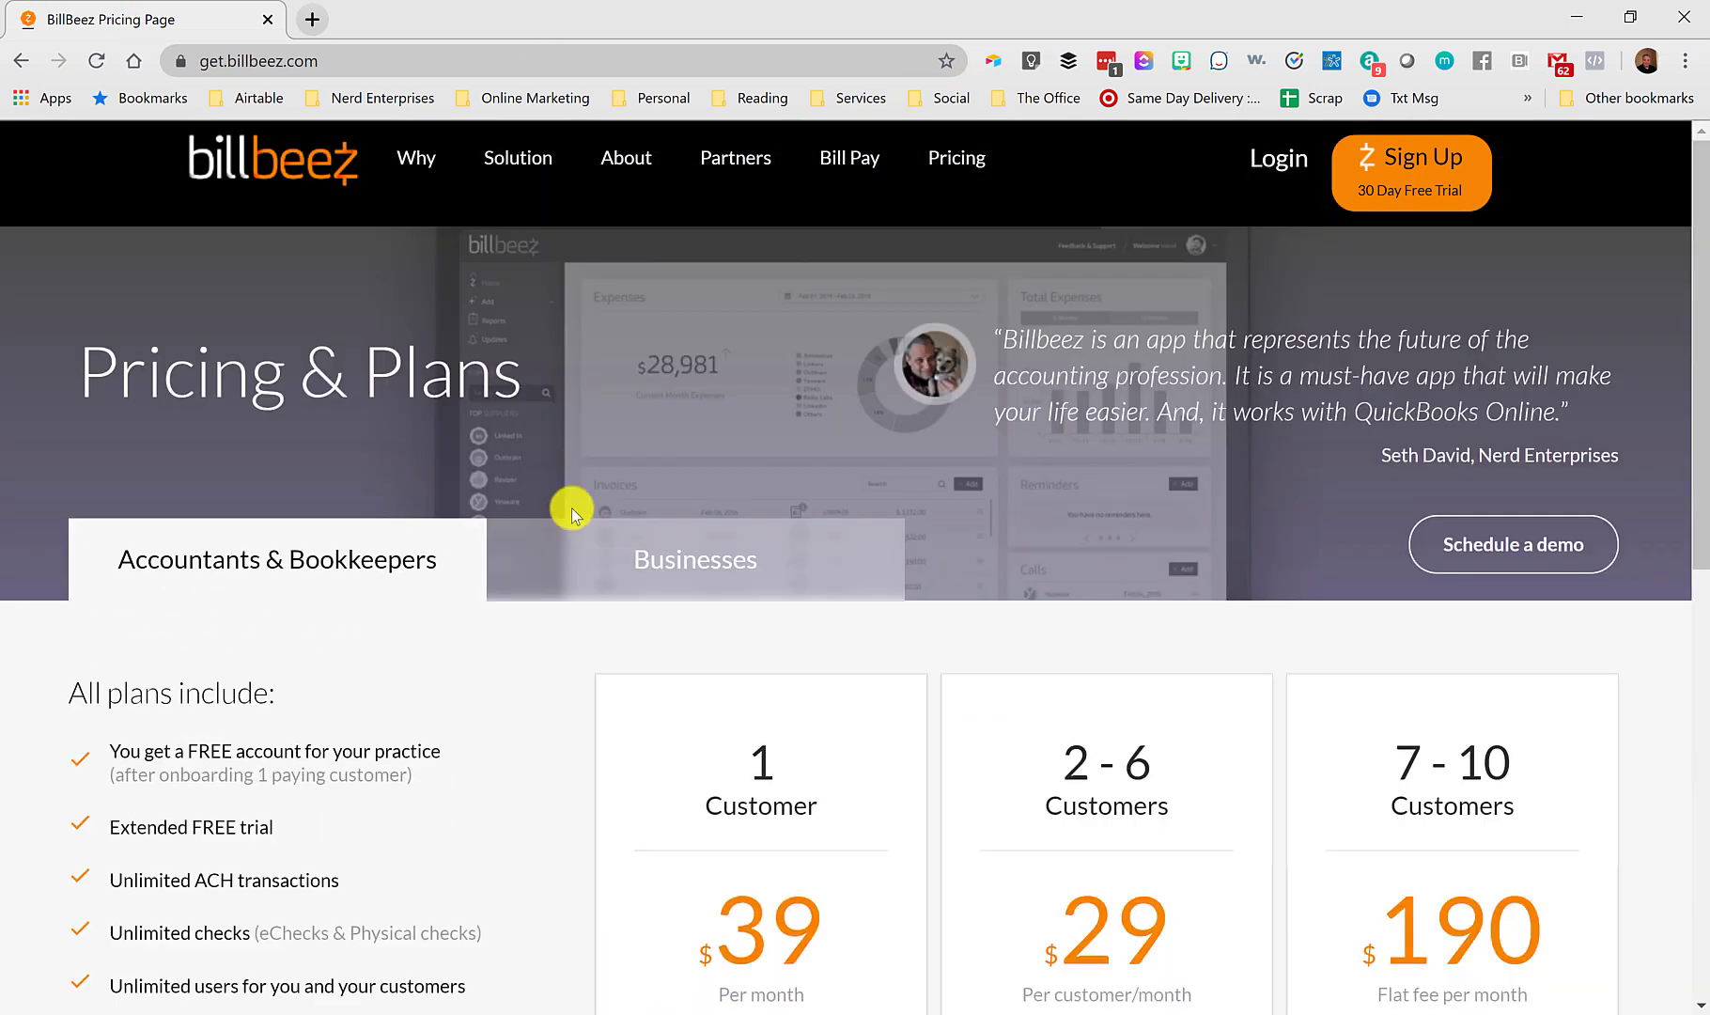
{"action": "left_click", "coordinate": [686, 567]}
{"action": "scroll", "coordinate": [1287, 539], "scroll_direction": "down", "scroll_amount": 4}
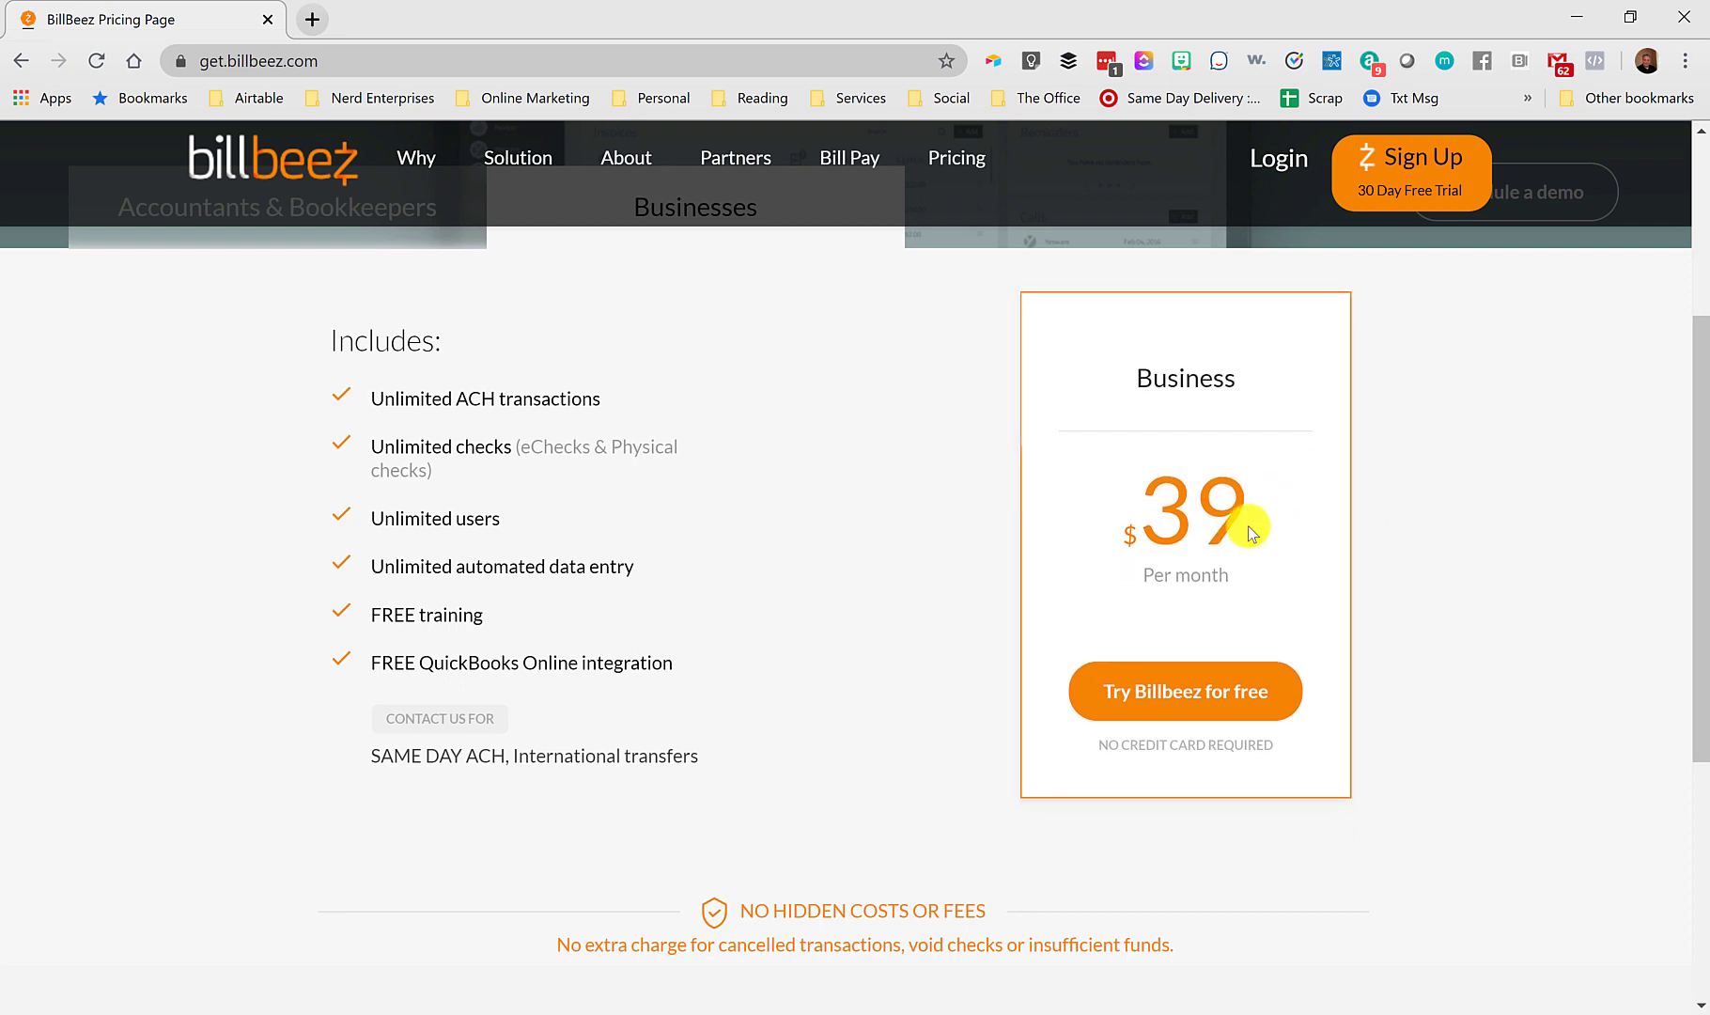